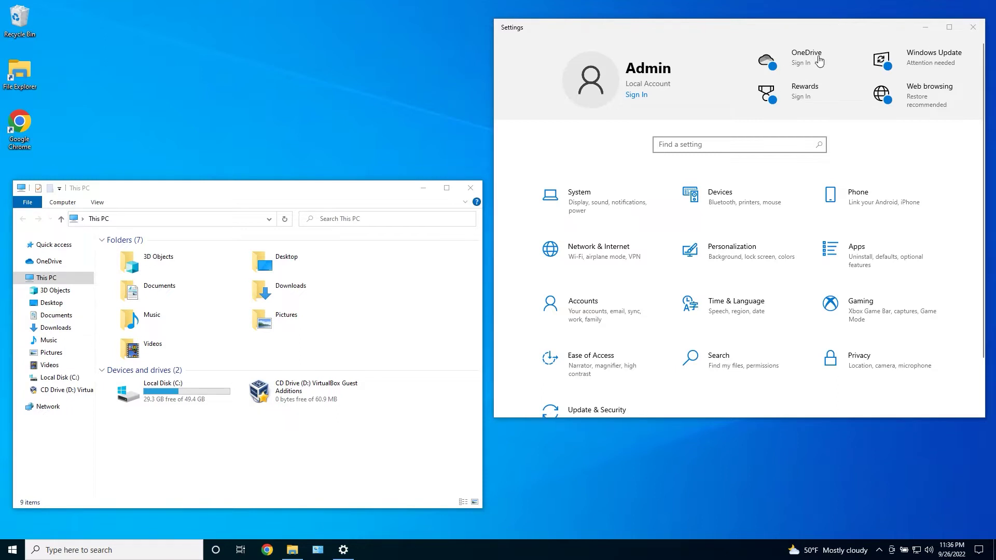
- Confirm OneDrive has no sign-in and an empty folder, then close Explorer and Settings
{"action": "left_click", "coordinate": [643, 95]}
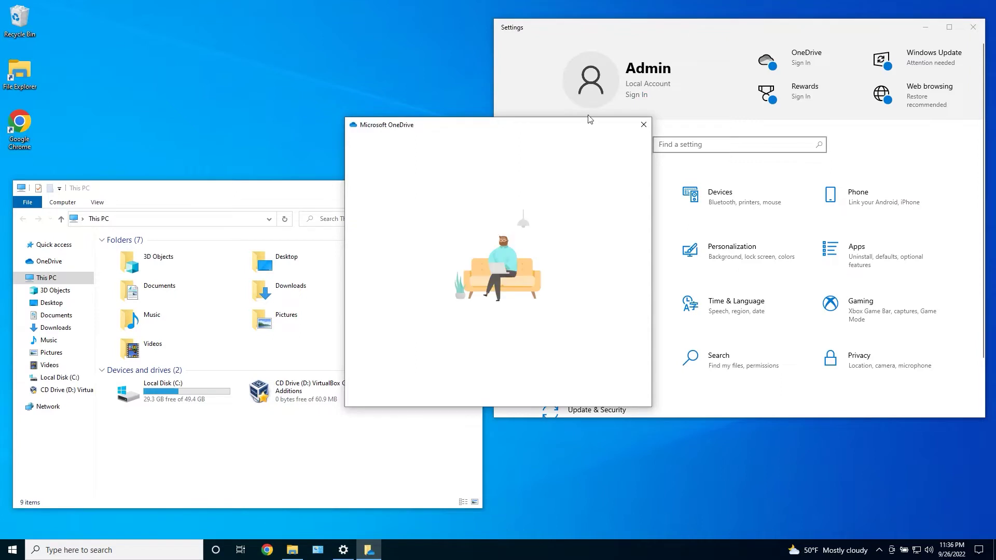
{"action": "left_click", "coordinate": [644, 124]}
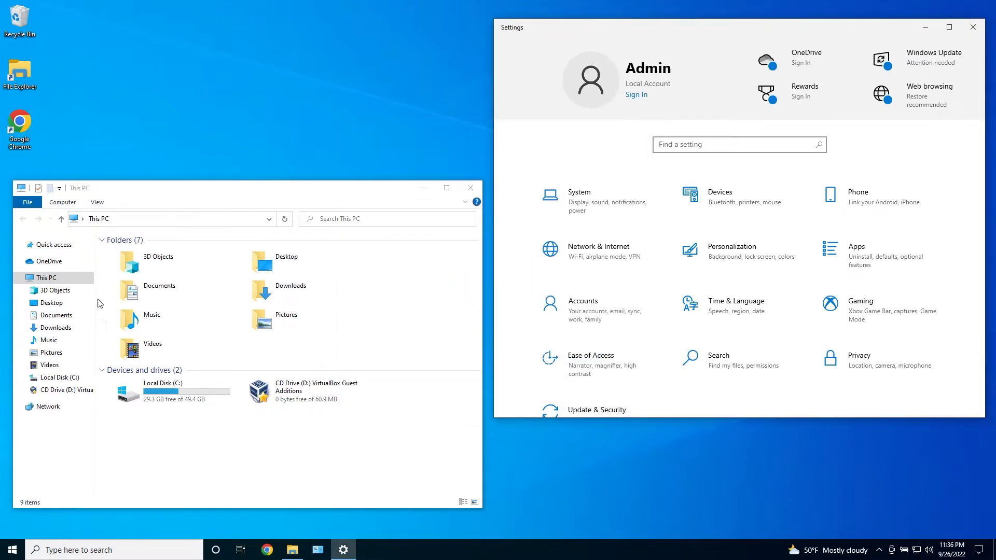
{"action": "left_click", "coordinate": [68, 262]}
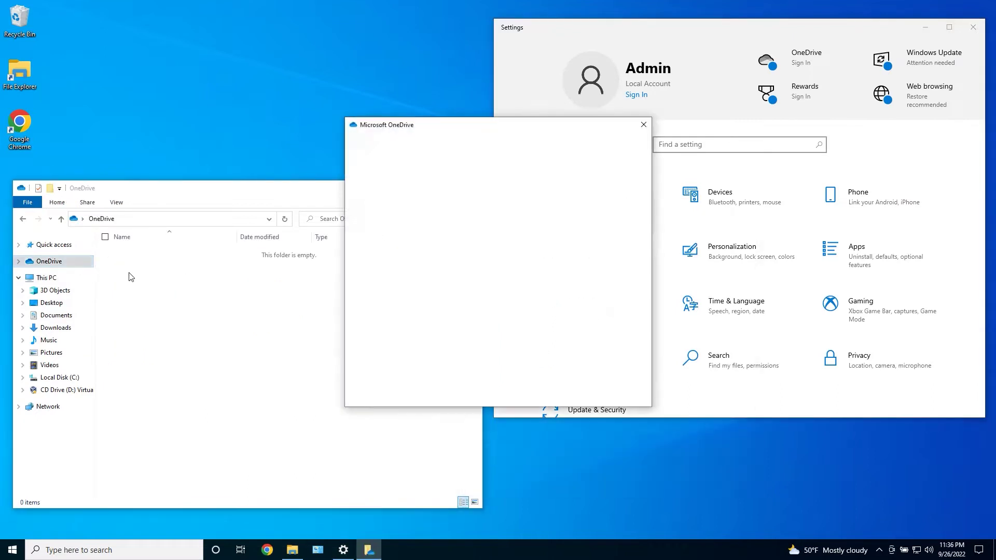
{"action": "left_click", "coordinate": [643, 125]}
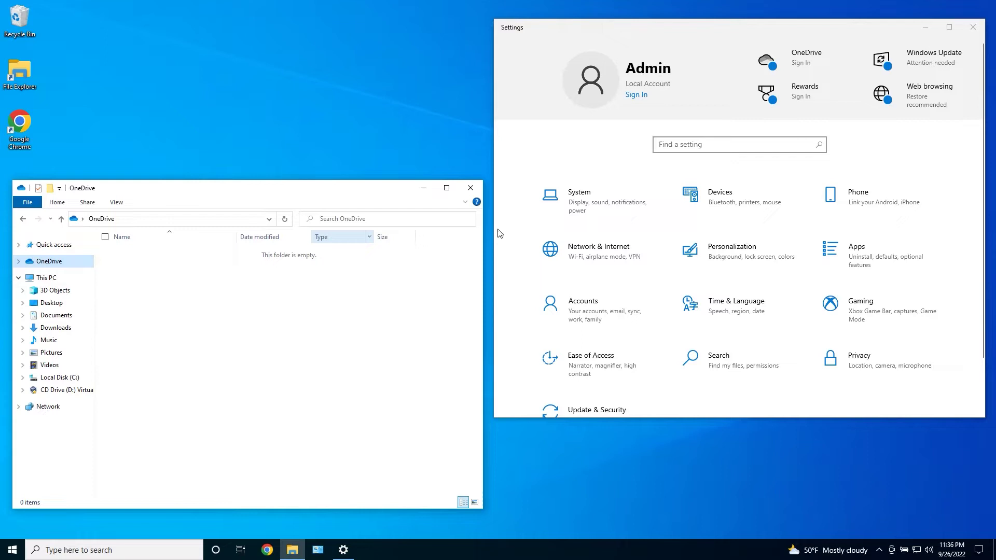
{"action": "left_click", "coordinate": [470, 188]}
{"action": "left_click", "coordinate": [973, 28]}
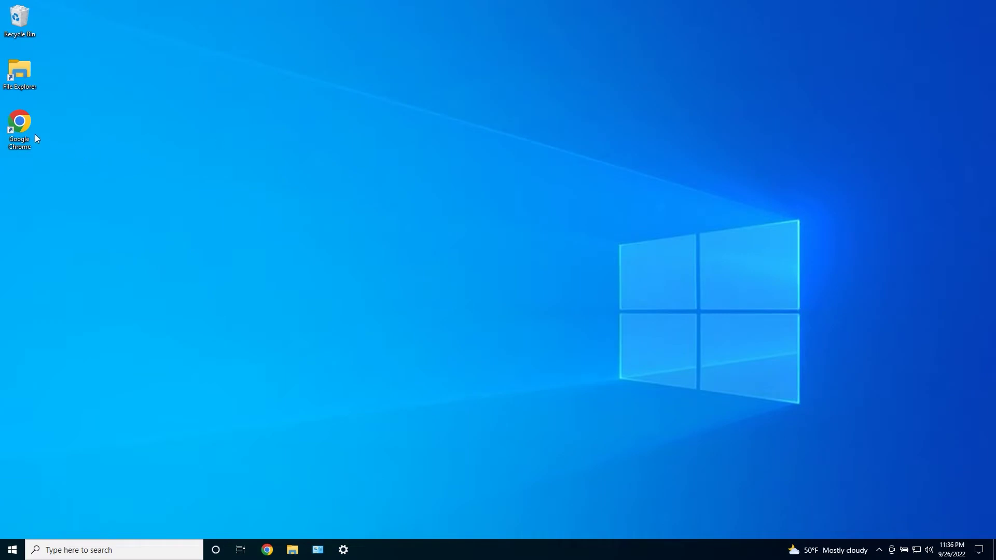
- Launch Chrome, search 'revo un', and open revouninstaller.com, dismissing its promotional popup
{"action": "double_click", "coordinate": [25, 139]}
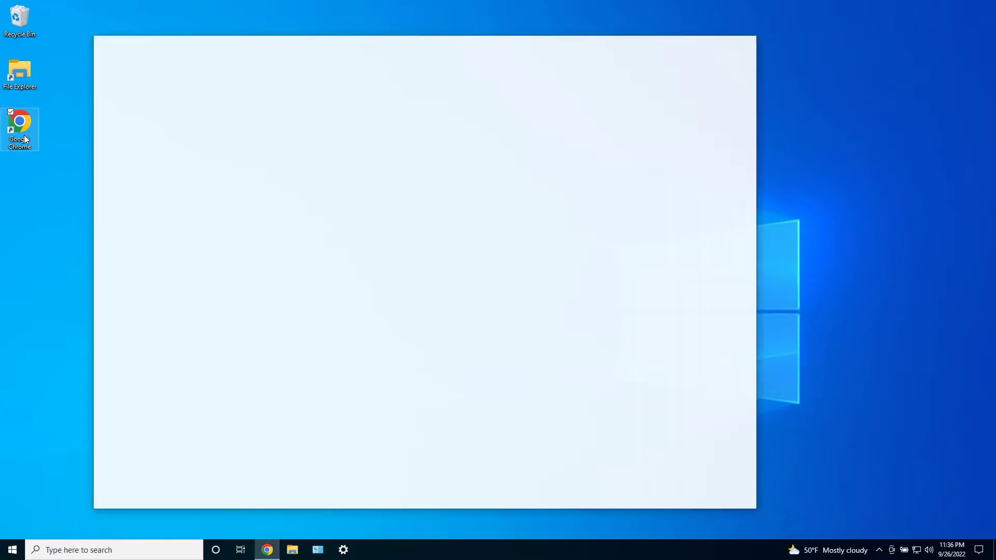
{"action": "type", "text": "revo uninstaller"}
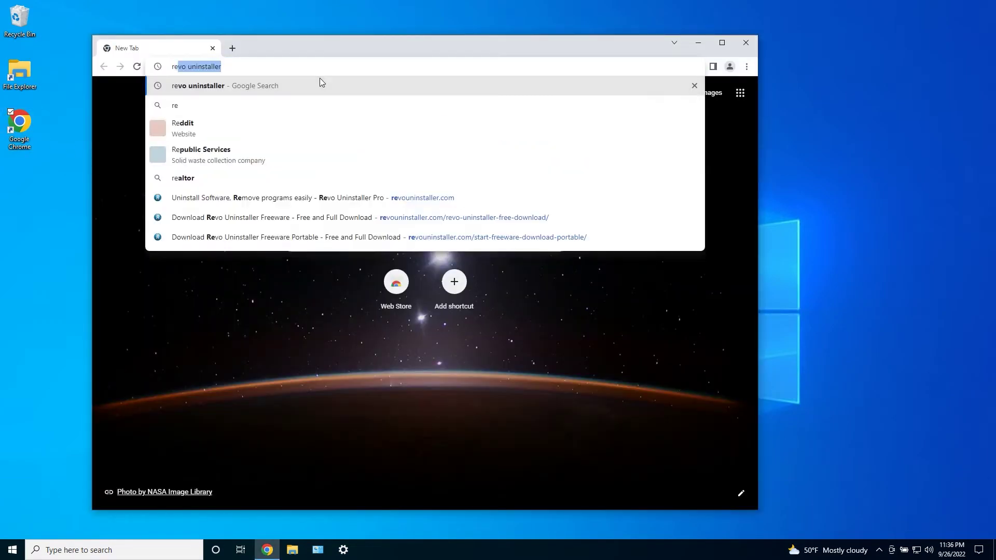
{"action": "key", "text": "Return"}
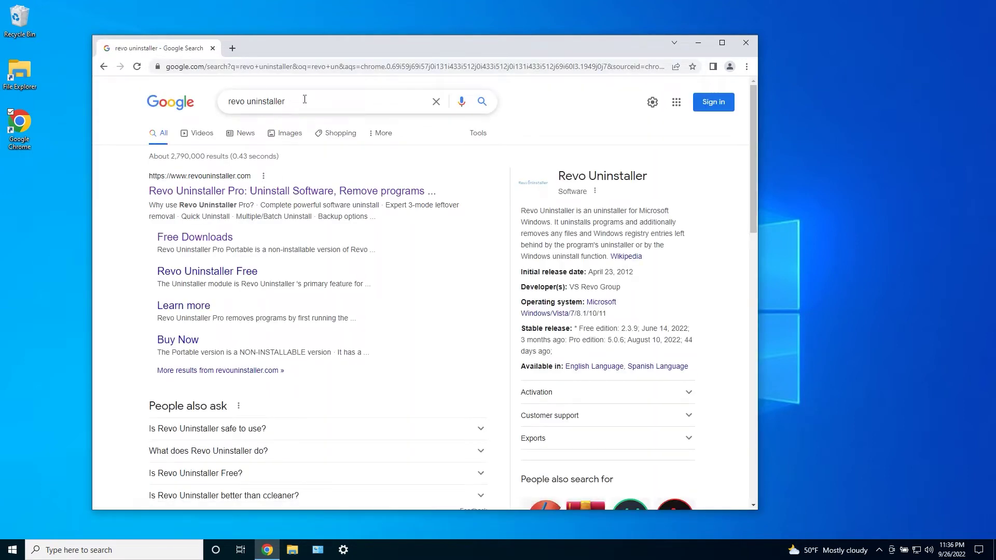
{"action": "left_click", "coordinate": [361, 197]}
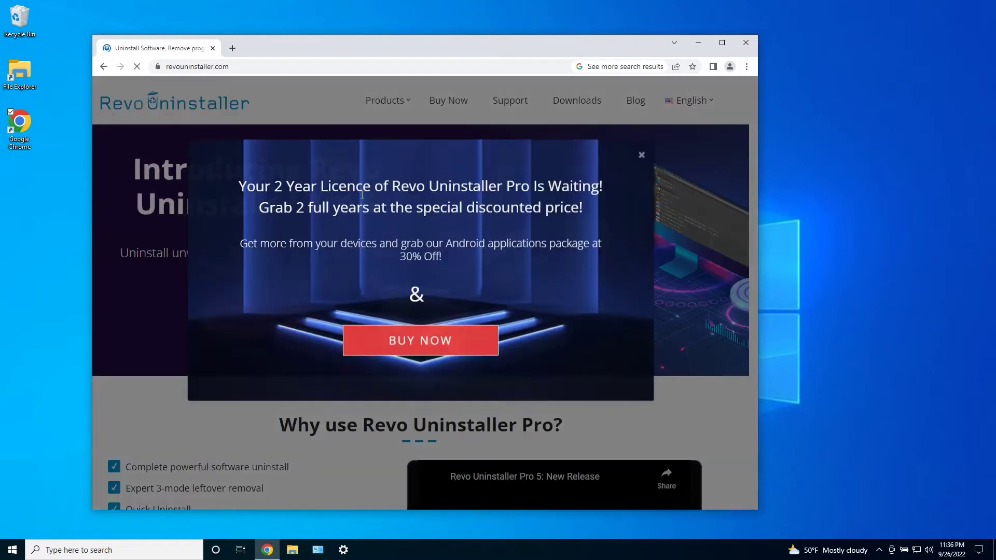
{"action": "left_click", "coordinate": [642, 158]}
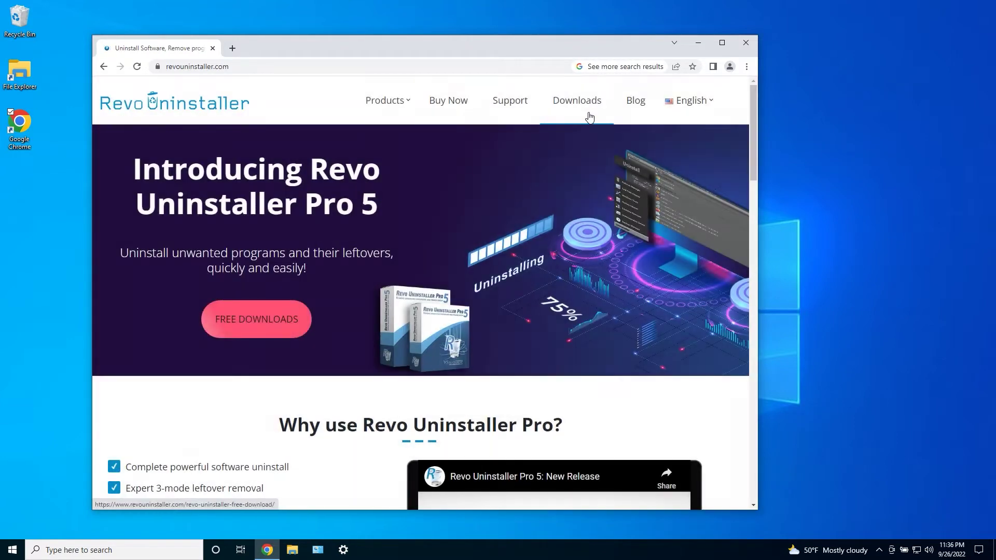
- Download the Freeware PORTABLE edition from the site's Downloads page
{"action": "left_click", "coordinate": [591, 103]}
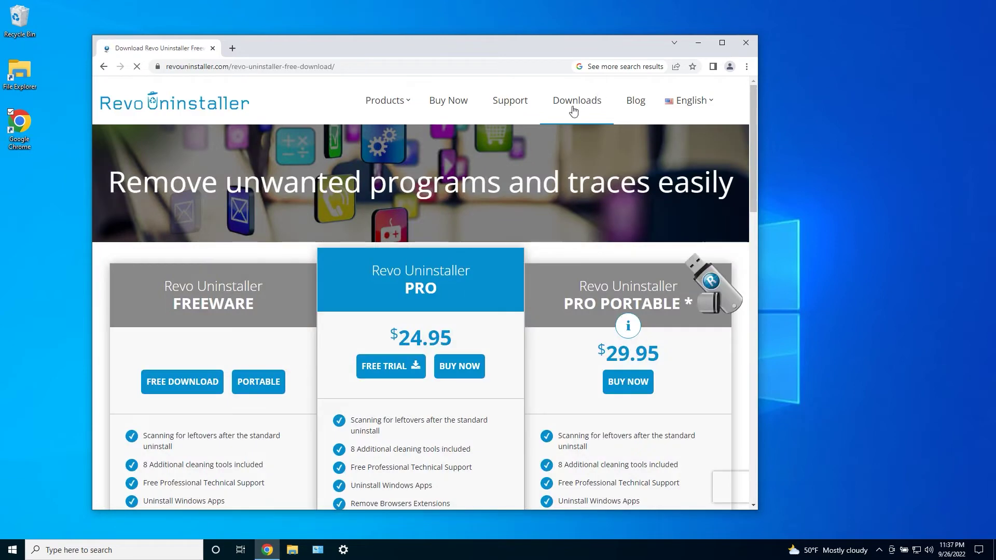
{"action": "scroll", "coordinate": [353, 186], "scroll_direction": "down", "scroll_amount": 3}
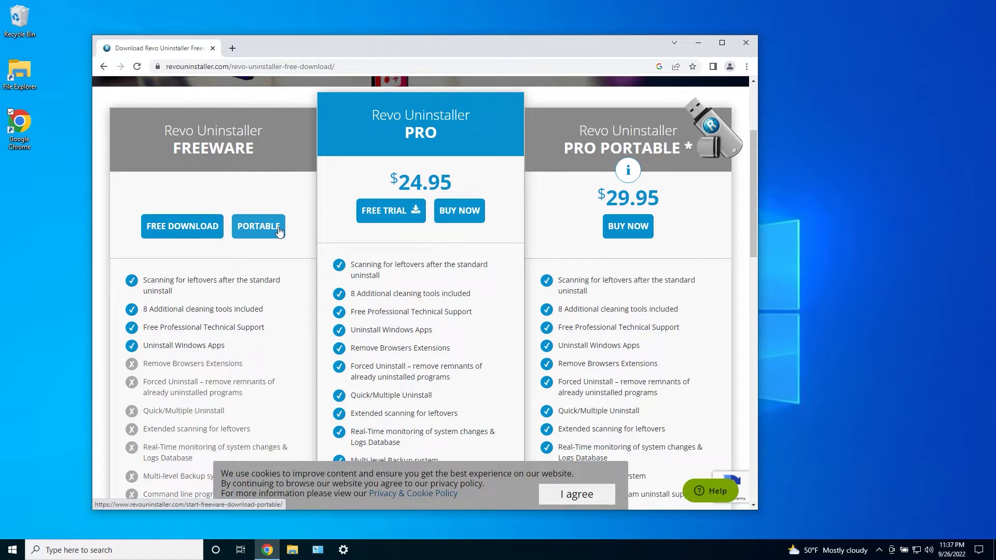
{"action": "left_click", "coordinate": [269, 231]}
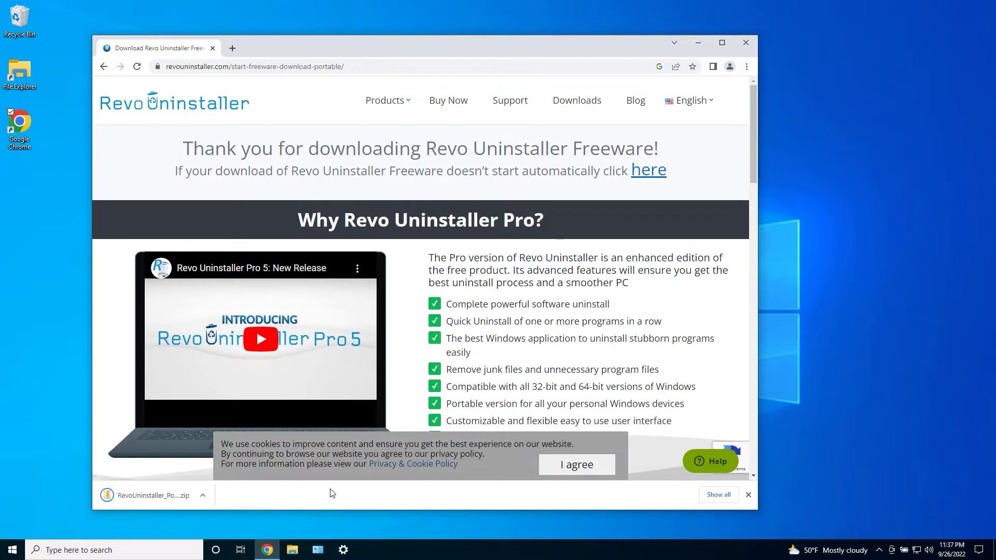
- Locate the RevoUninstaller_Portable zip in Downloads and extract all its contents
{"action": "left_click", "coordinate": [203, 496]}
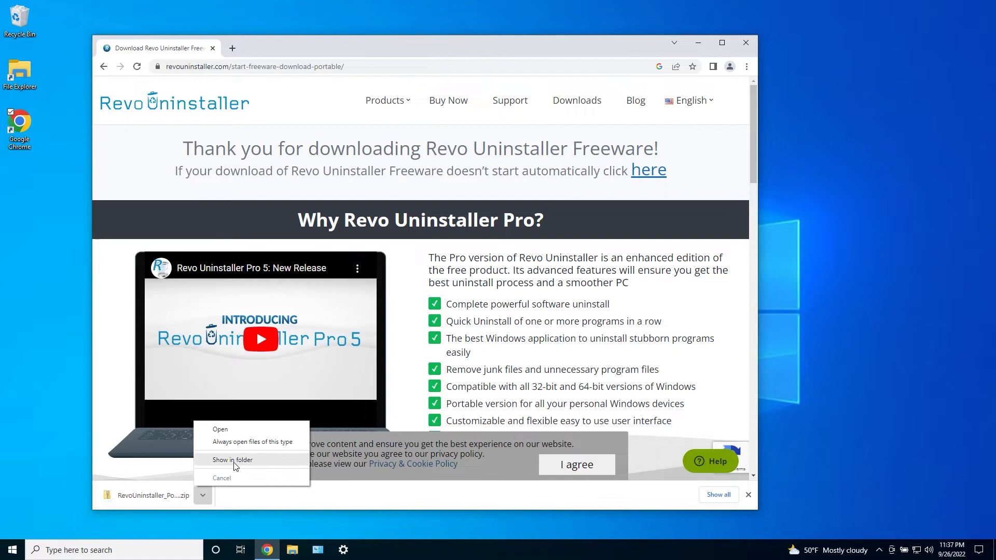
{"action": "left_click", "coordinate": [233, 460]}
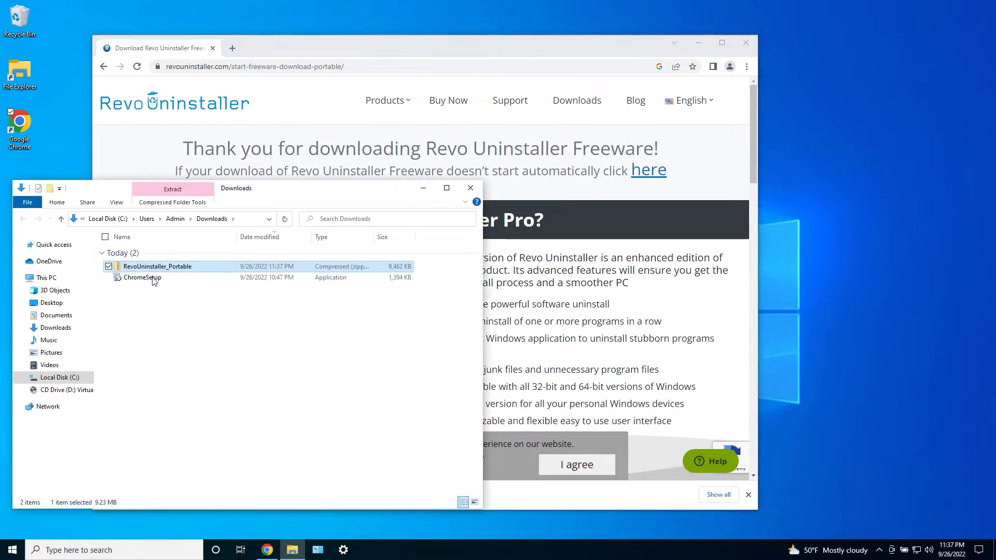
{"action": "right_click", "coordinate": [153, 270]}
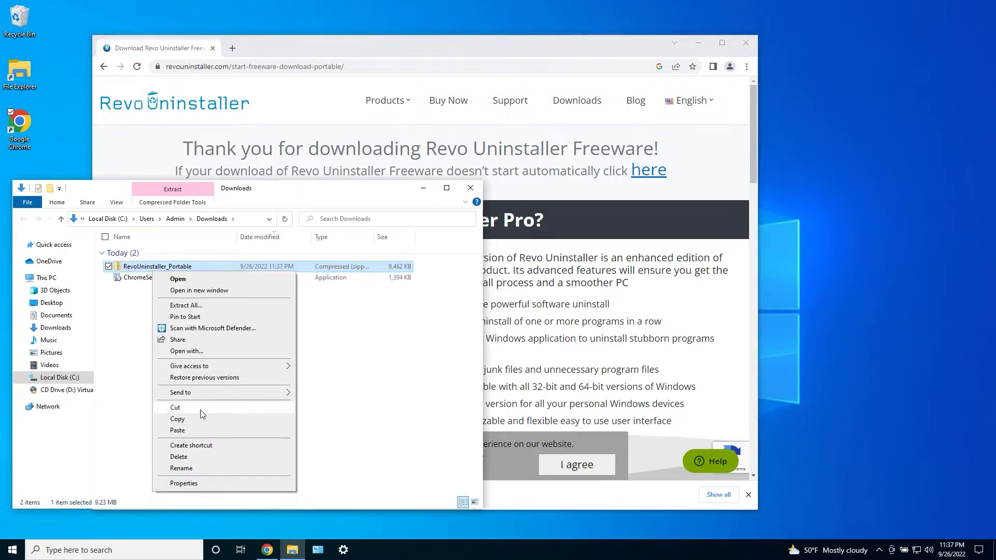
{"action": "left_click", "coordinate": [200, 305]}
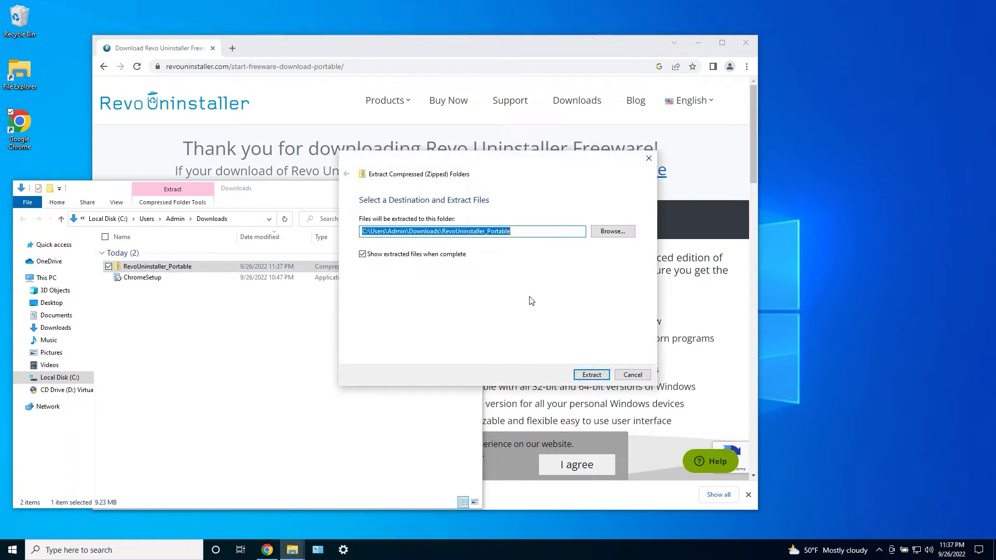
{"action": "left_click", "coordinate": [597, 376]}
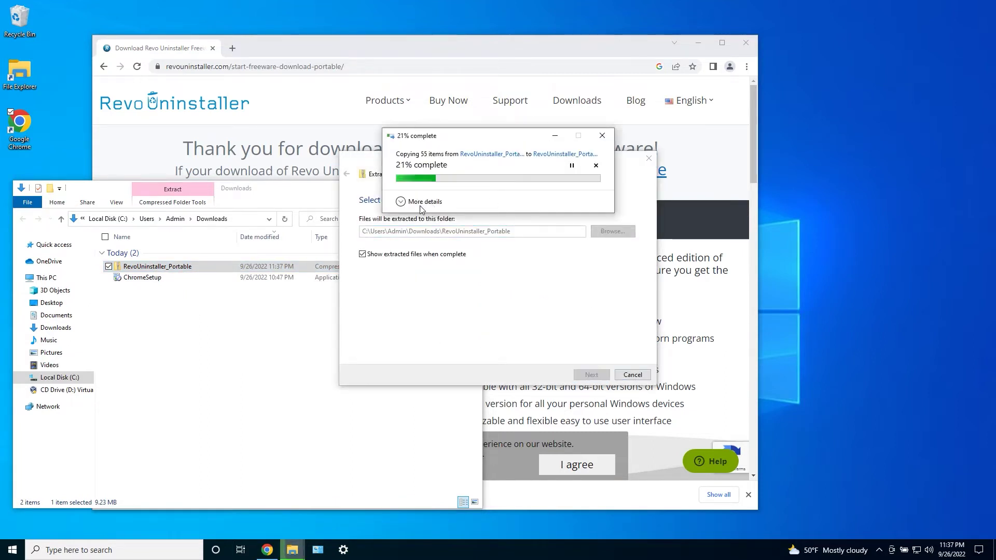
- Open the extracted RevoUninstaller_Portable folder containing RevoUPort, lang, x64 and x86
{"action": "left_click", "coordinate": [421, 203]}
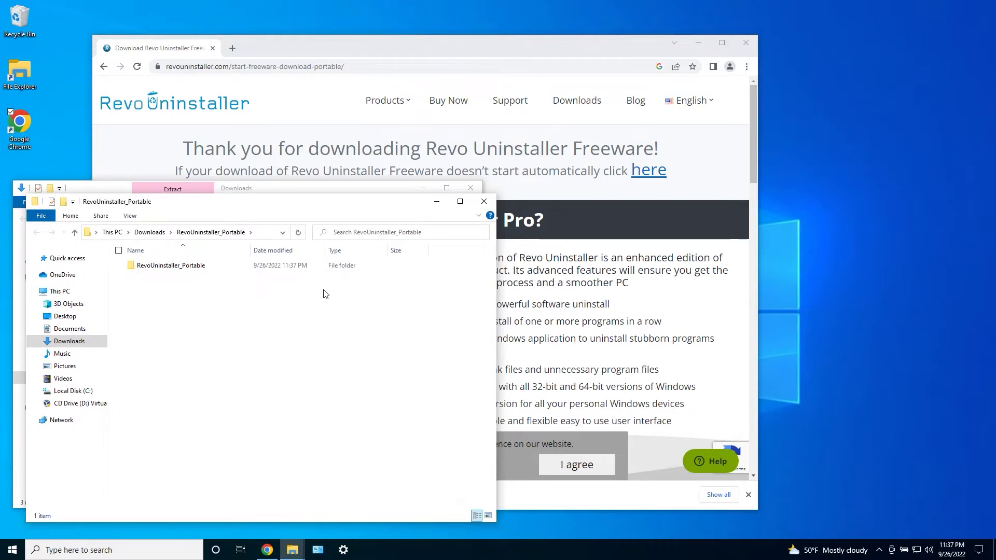
{"action": "left_click", "coordinate": [314, 269]}
{"action": "double_click", "coordinate": [314, 271]}
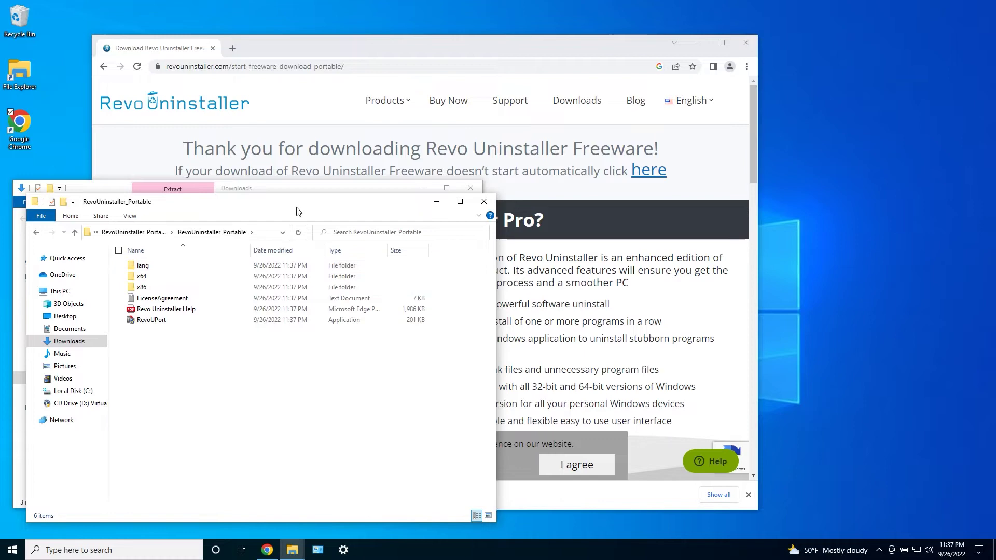
- Launch portable Revo Uninstaller with admin rights, accept the license, and restore the window size
{"action": "double_click", "coordinate": [172, 321]}
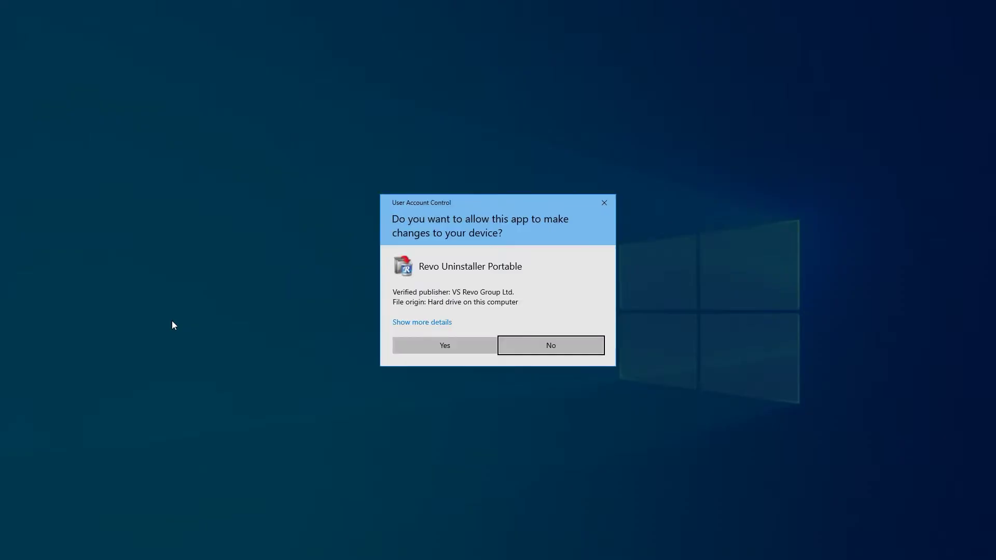
{"action": "left_click", "coordinate": [471, 343]}
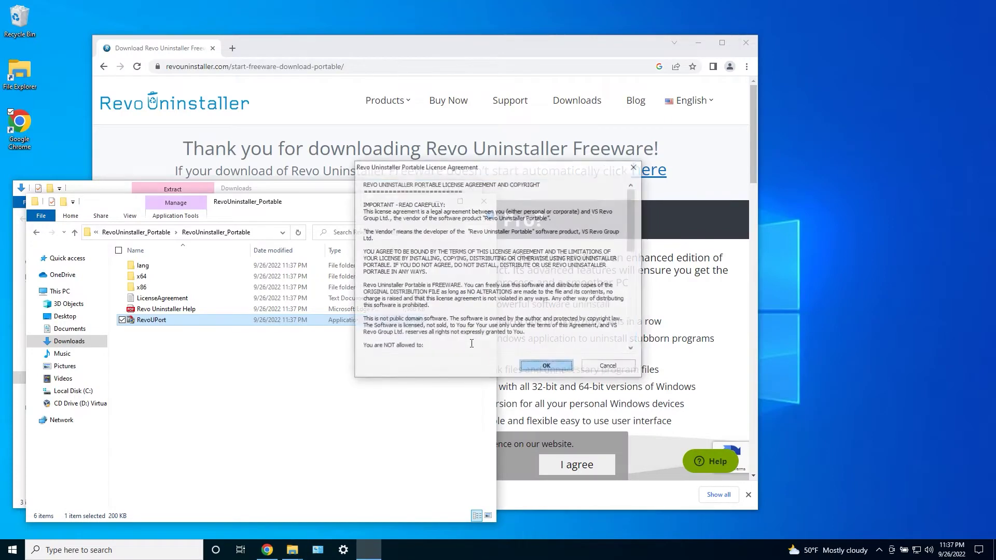
{"action": "left_click", "coordinate": [554, 368]}
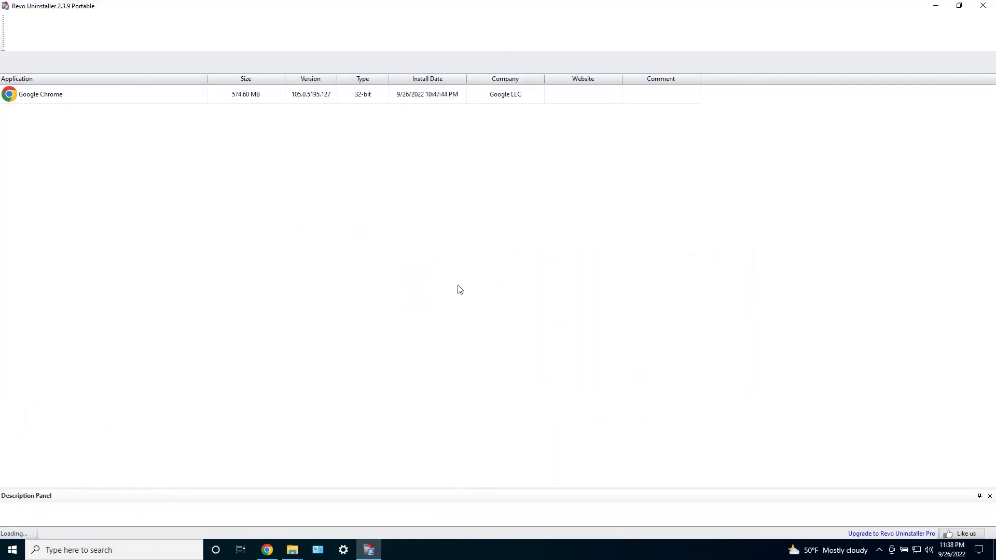
{"action": "left_click_drag", "start_coordinate": [508, 4], "coordinate": [505, 67]}
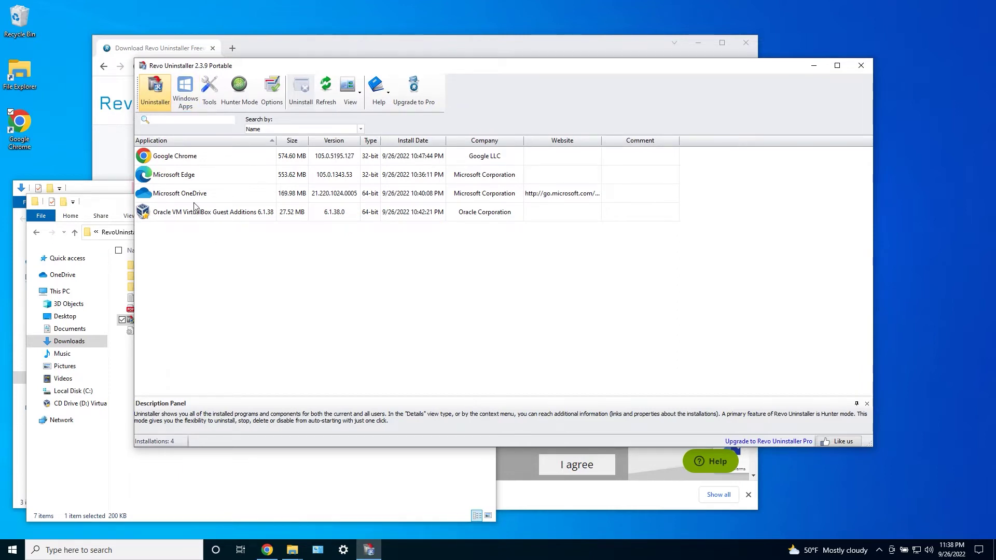
- Browse the Windows Apps list, then switch to the installed desktop programs list
{"action": "left_click", "coordinate": [185, 92]}
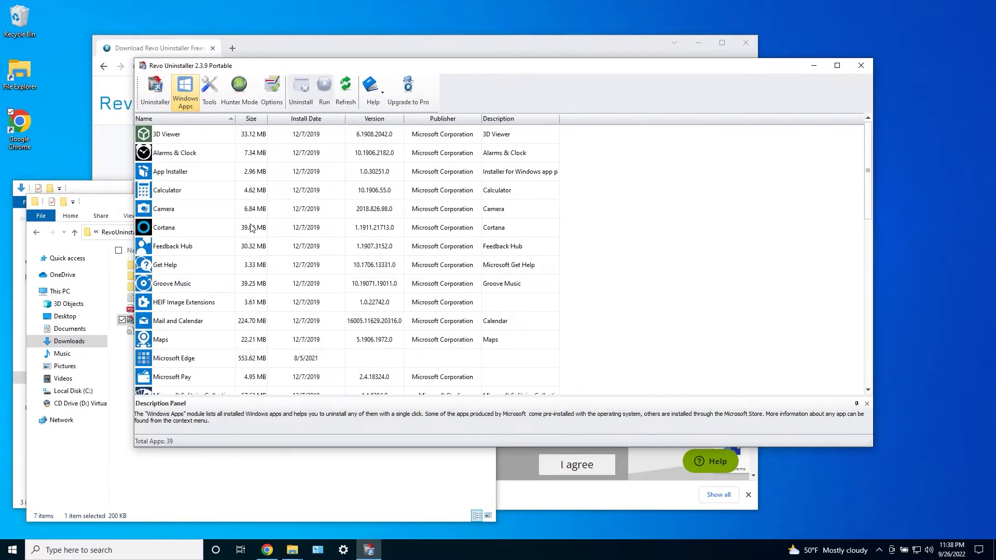
{"action": "left_click", "coordinate": [177, 208]}
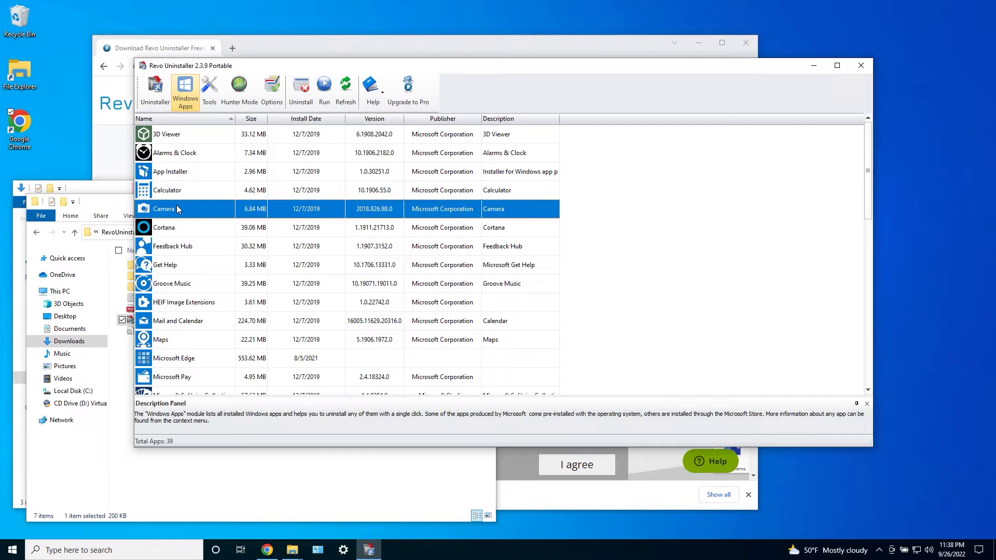
{"action": "right_click", "coordinate": [177, 209]}
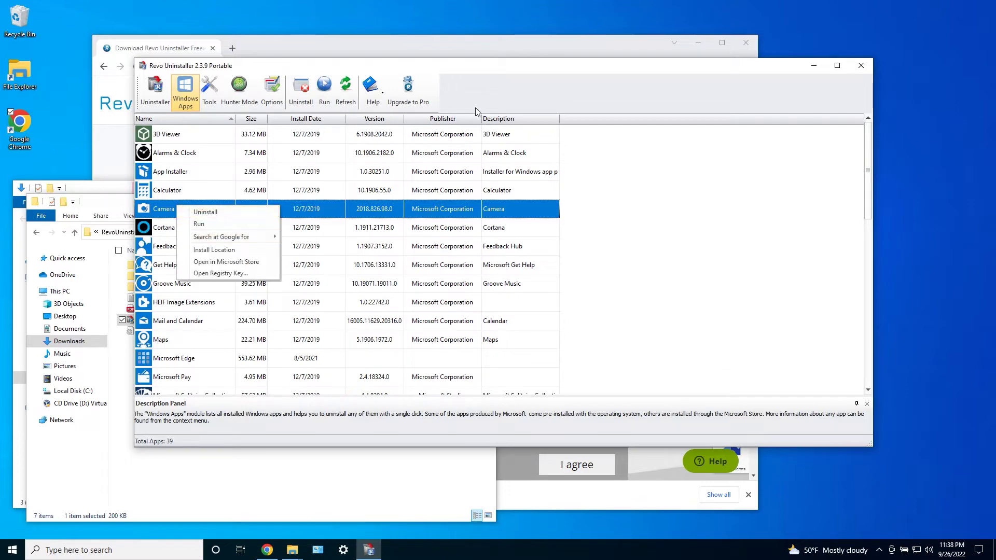
{"action": "left_click", "coordinate": [356, 193]}
{"action": "scroll", "coordinate": [348, 209], "scroll_direction": "down", "scroll_amount": 8}
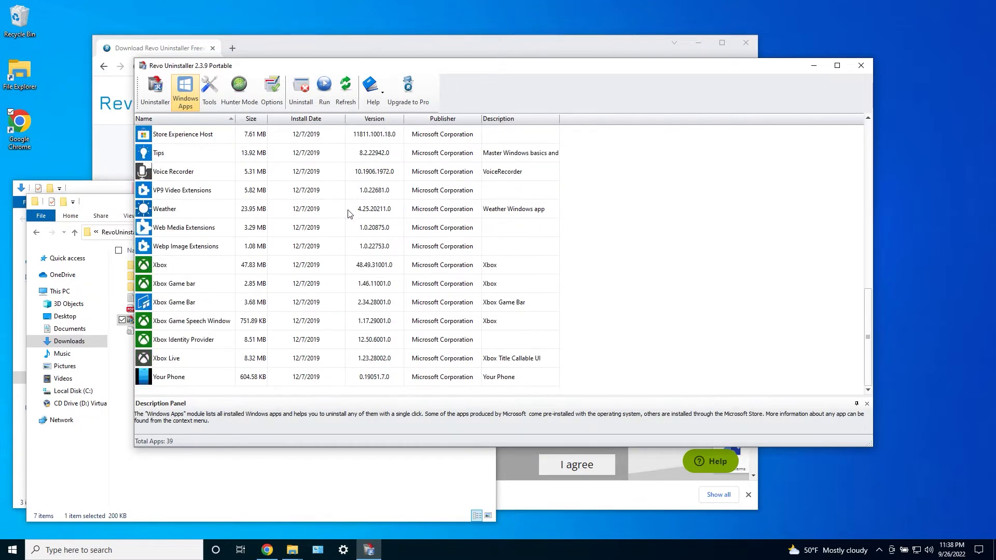
{"action": "scroll", "coordinate": [173, 162], "scroll_direction": "up", "scroll_amount": 8}
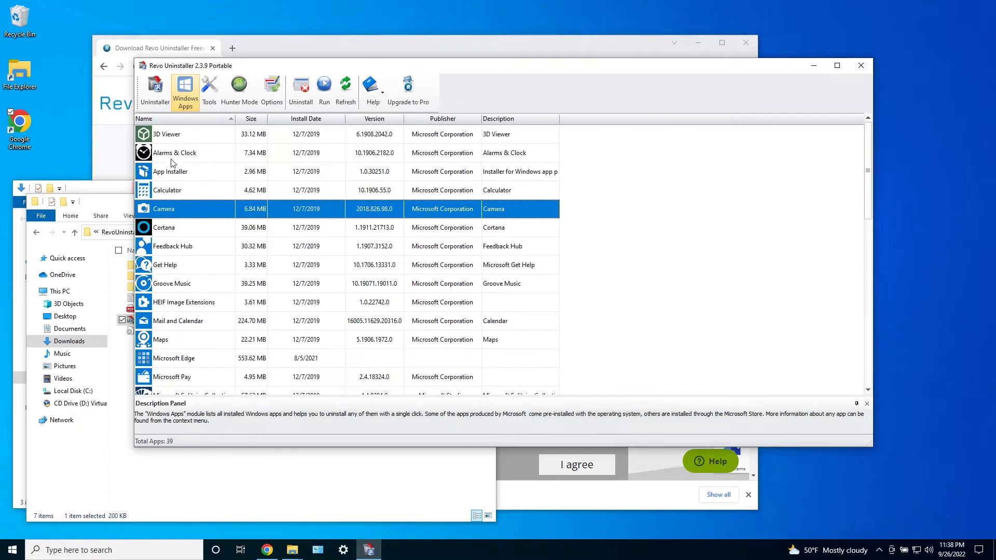
{"action": "left_click", "coordinate": [151, 100]}
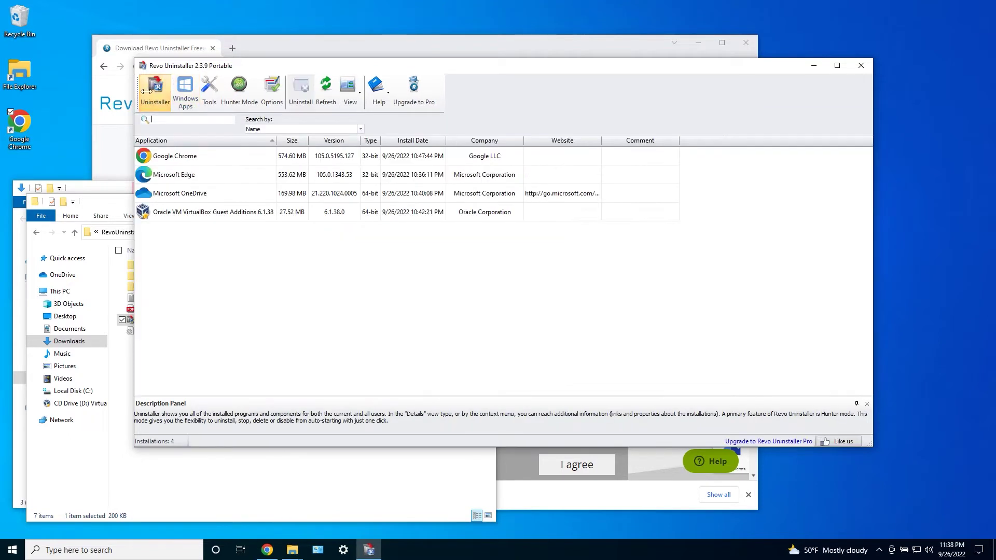
- Uninstall Microsoft OneDrive from the program list without making a system restore point
{"action": "left_click", "coordinate": [198, 200]}
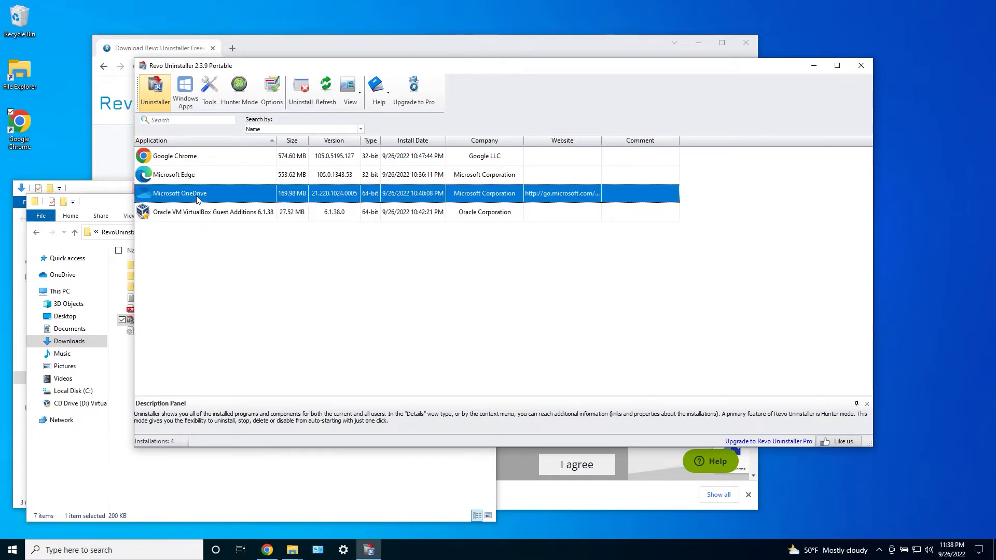
{"action": "right_click", "coordinate": [197, 197]}
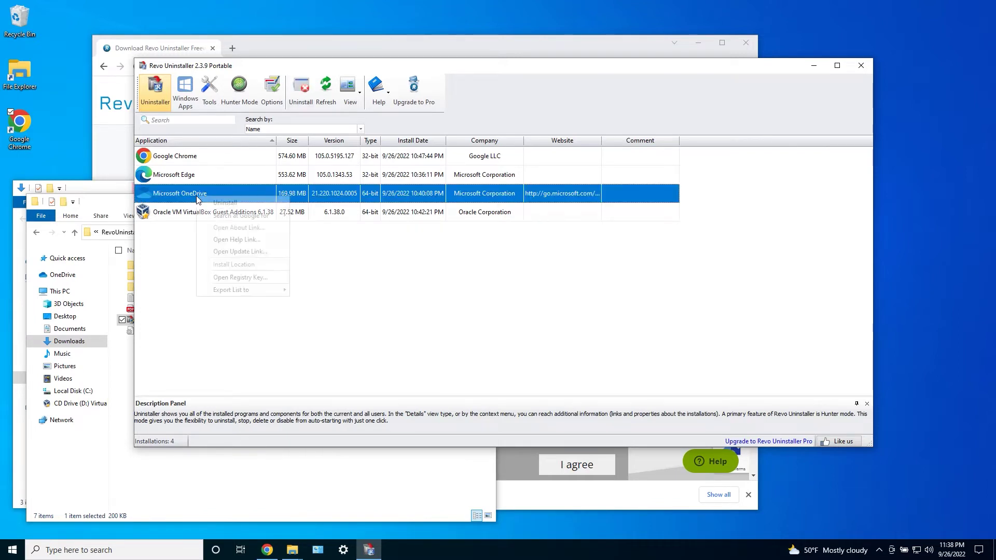
{"action": "left_click", "coordinate": [204, 204]}
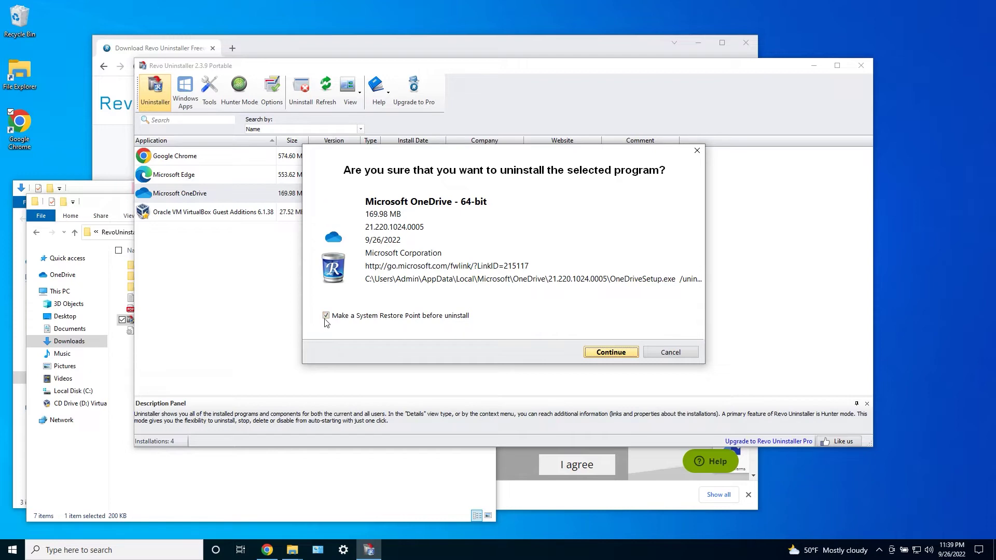
{"action": "left_click", "coordinate": [325, 316]}
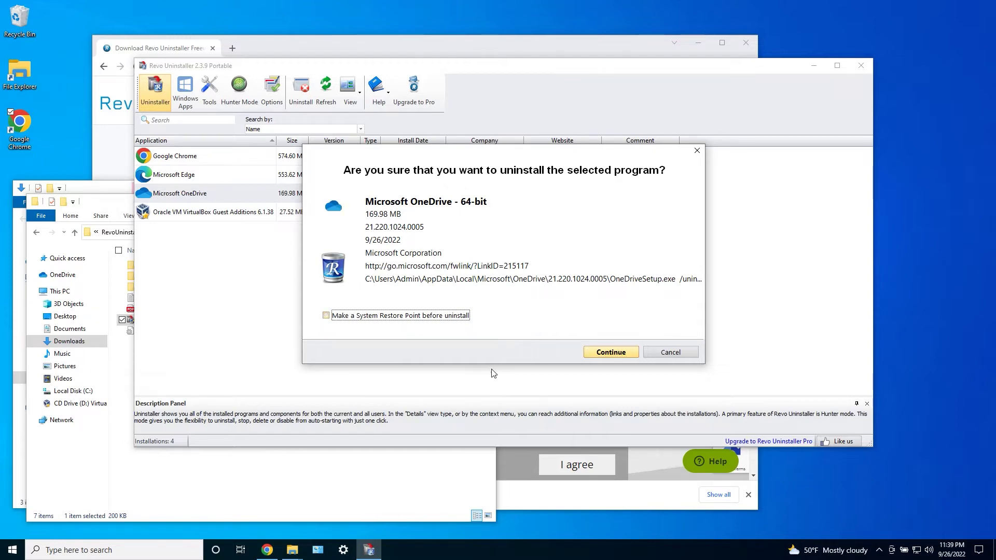
{"action": "left_click", "coordinate": [616, 354]}
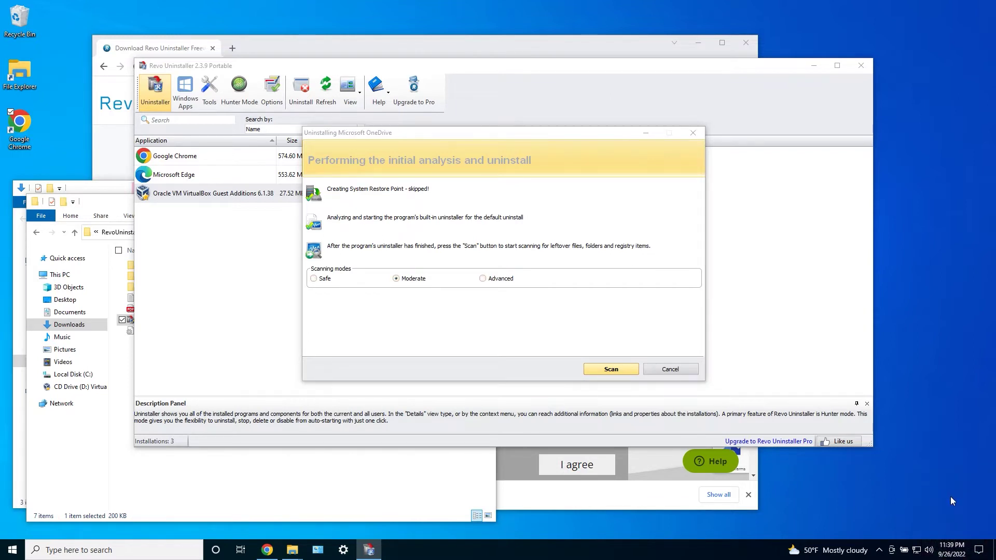
- Run an Advanced-mode leftover scan, finding 6 registry keys and 23 values
{"action": "left_click_drag", "start_coordinate": [453, 134], "coordinate": [416, 158]}
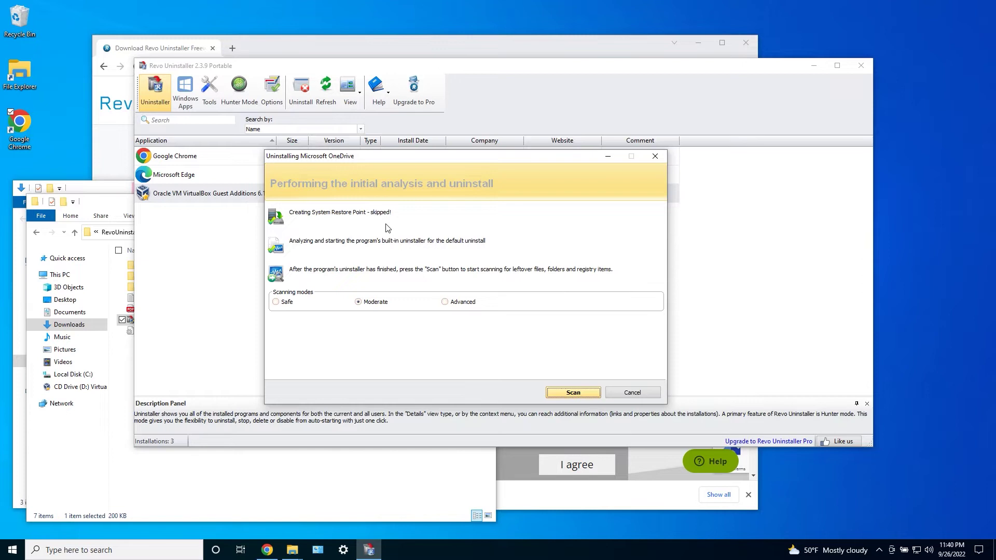
{"action": "left_click", "coordinate": [455, 307]}
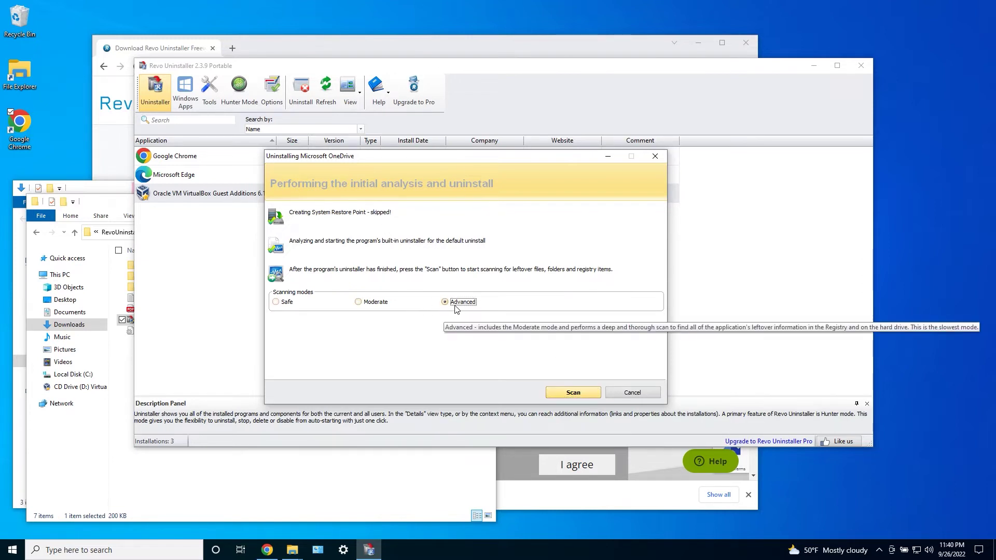
{"action": "left_click", "coordinate": [587, 394]}
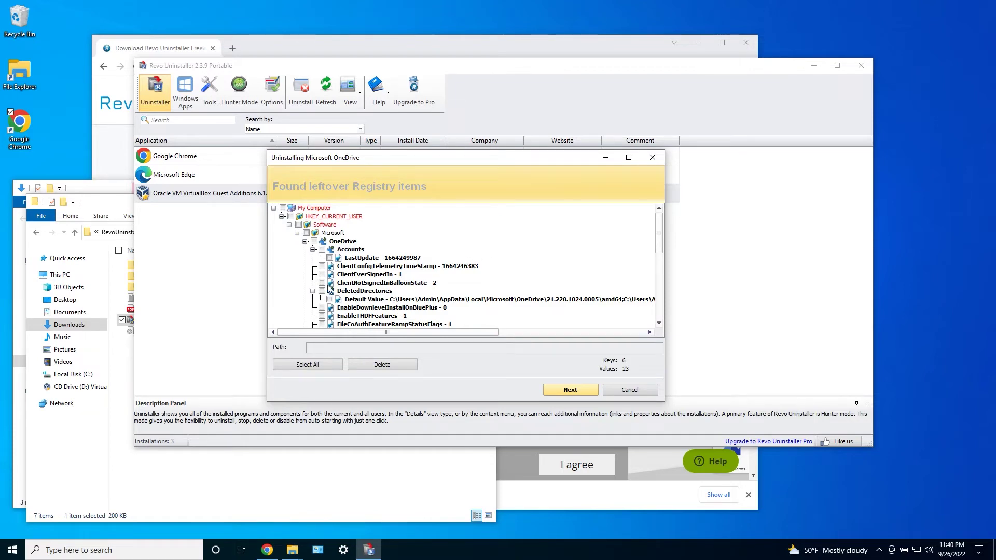
- Mark the OneDrive registry key and the FileSyncConfig.exe entry, then delete them
{"action": "scroll", "coordinate": [311, 278], "scroll_direction": "down", "scroll_amount": 6}
{"action": "scroll", "coordinate": [312, 279], "scroll_direction": "up", "scroll_amount": 6}
{"action": "scroll", "coordinate": [419, 281], "scroll_direction": "down", "scroll_amount": 2}
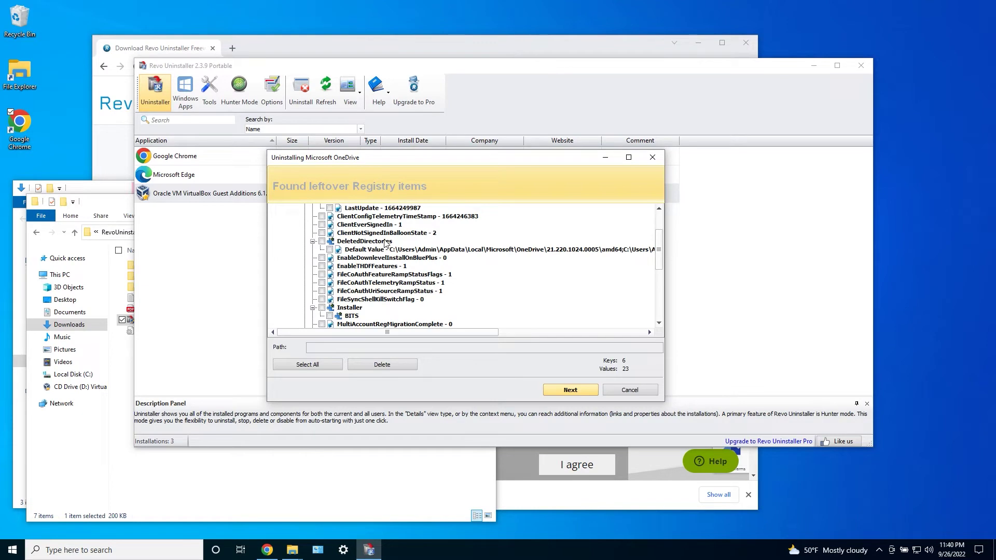
{"action": "scroll", "coordinate": [384, 244], "scroll_direction": "down", "scroll_amount": 5}
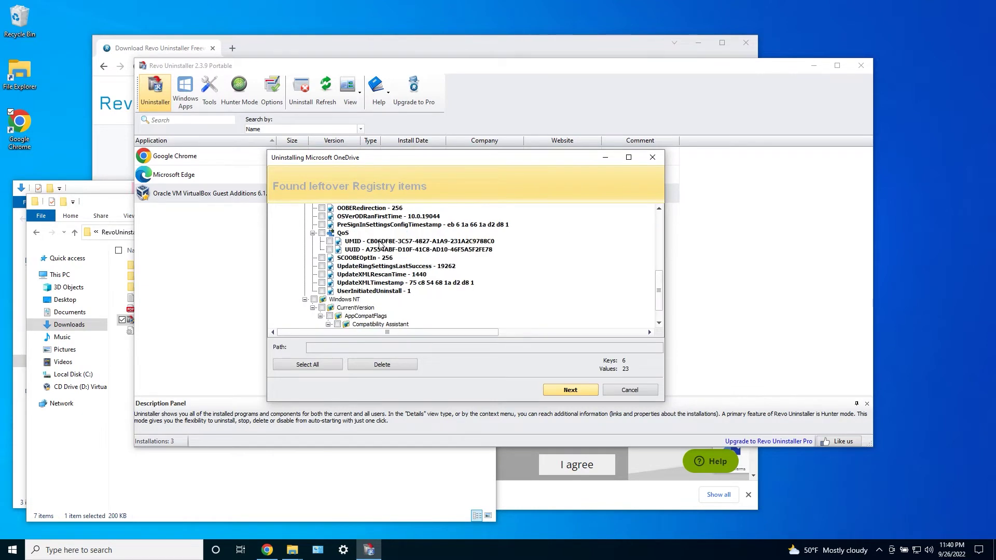
{"action": "scroll", "coordinate": [374, 246], "scroll_direction": "up", "scroll_amount": 10}
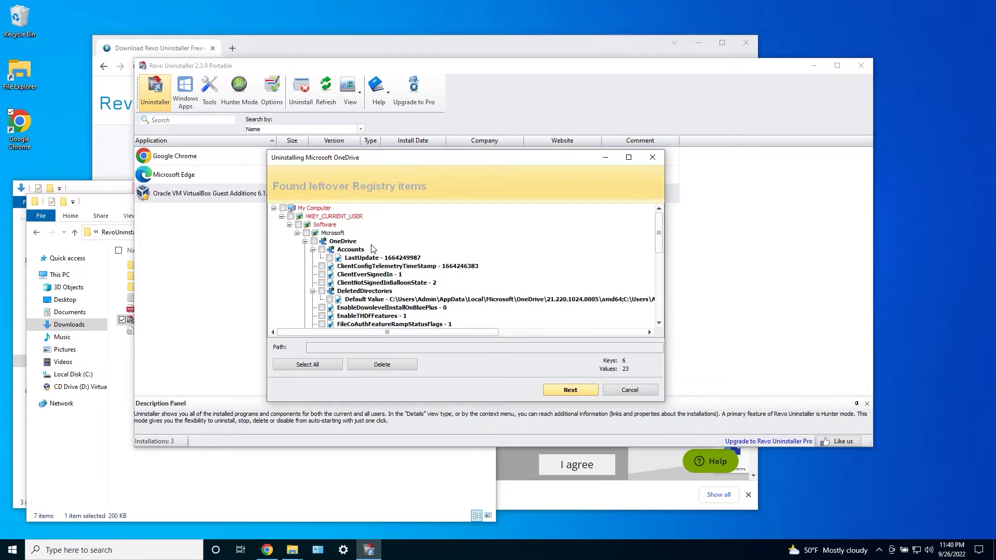
{"action": "left_click", "coordinate": [314, 241]}
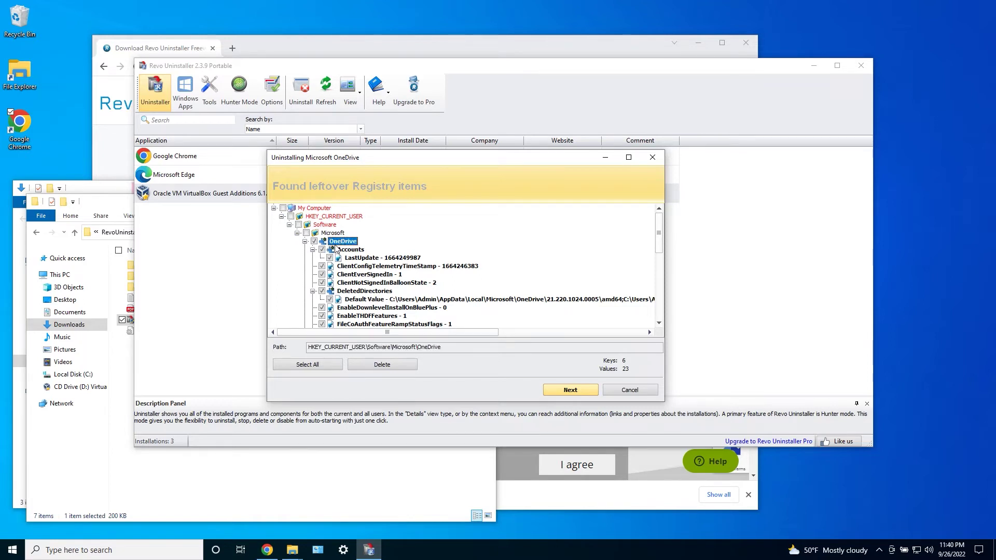
{"action": "scroll", "coordinate": [349, 258], "scroll_direction": "down", "scroll_amount": 10}
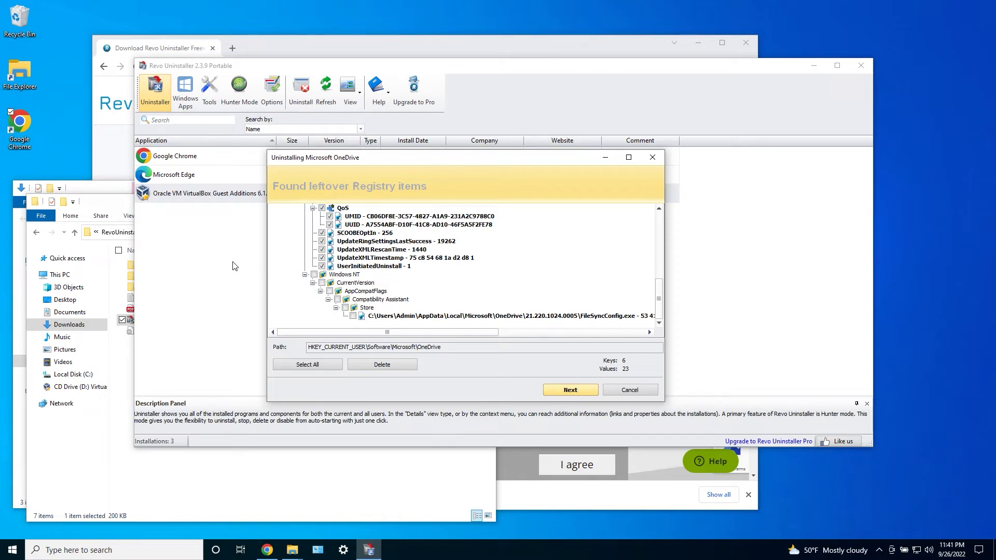
{"action": "left_click", "coordinate": [352, 316]}
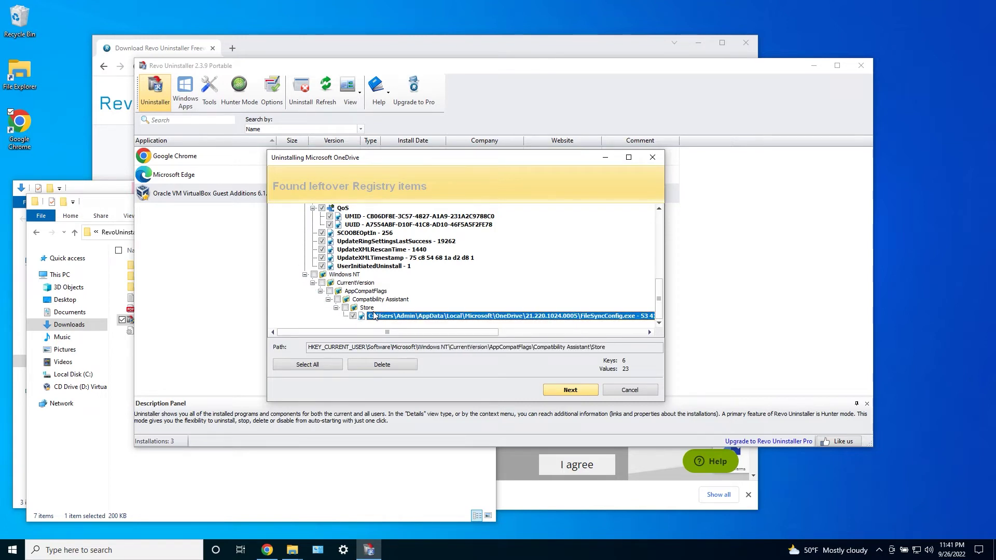
{"action": "scroll", "coordinate": [374, 316], "scroll_direction": "up", "scroll_amount": 10}
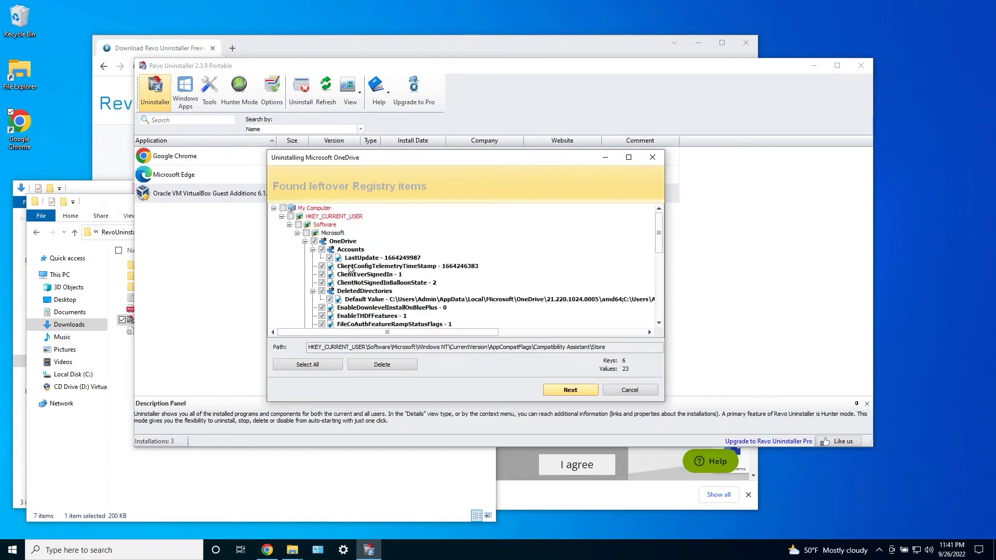
{"action": "left_click", "coordinate": [380, 367]}
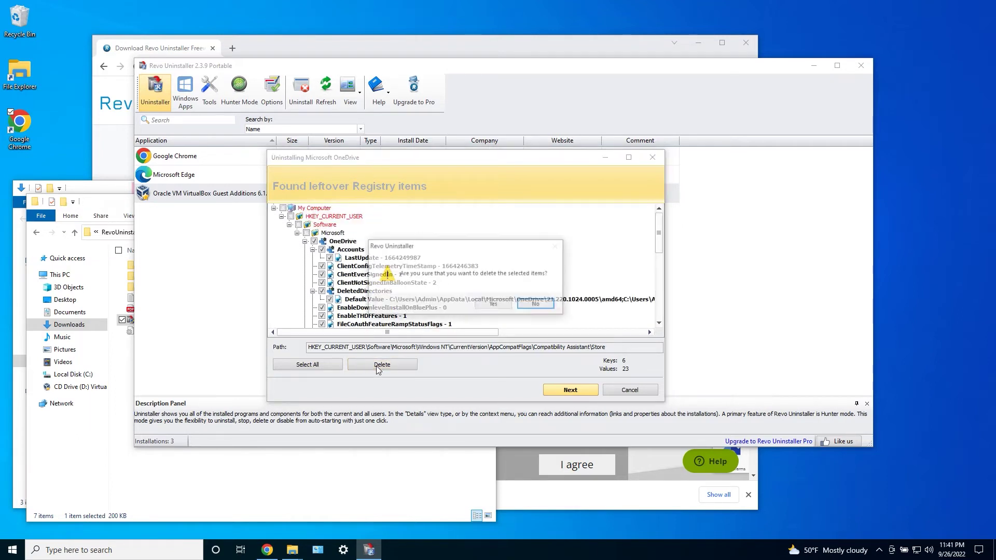
{"action": "left_click", "coordinate": [494, 304]}
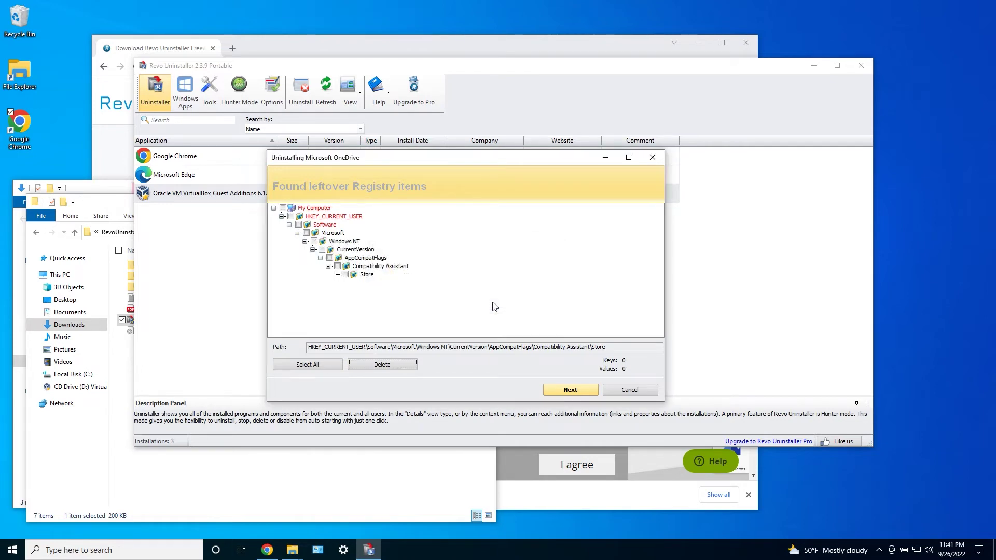
- Delete all leftover OneDrive files and folders, accepting removal of the rest at restart
{"action": "left_click", "coordinate": [569, 390]}
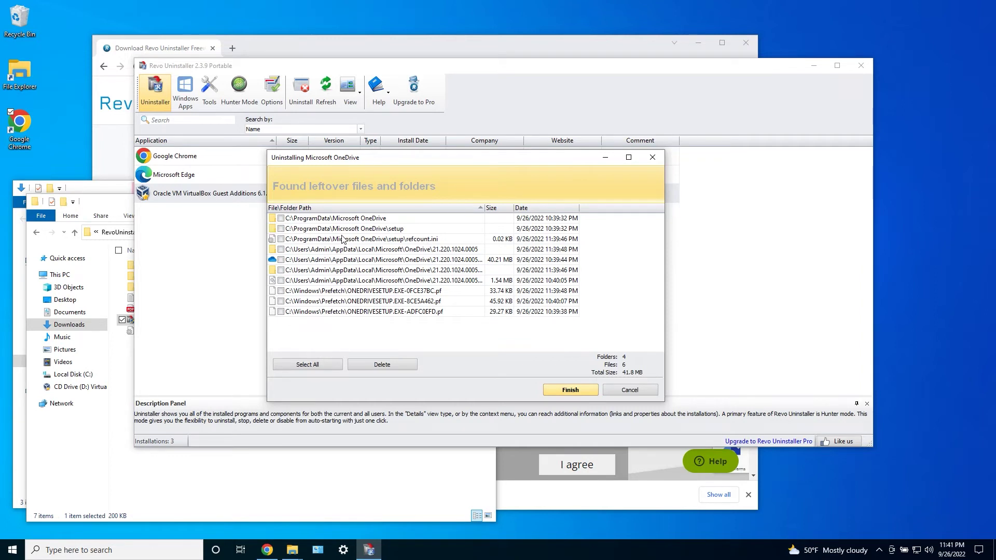
{"action": "left_click", "coordinate": [316, 364]}
{"action": "left_click", "coordinate": [397, 365]}
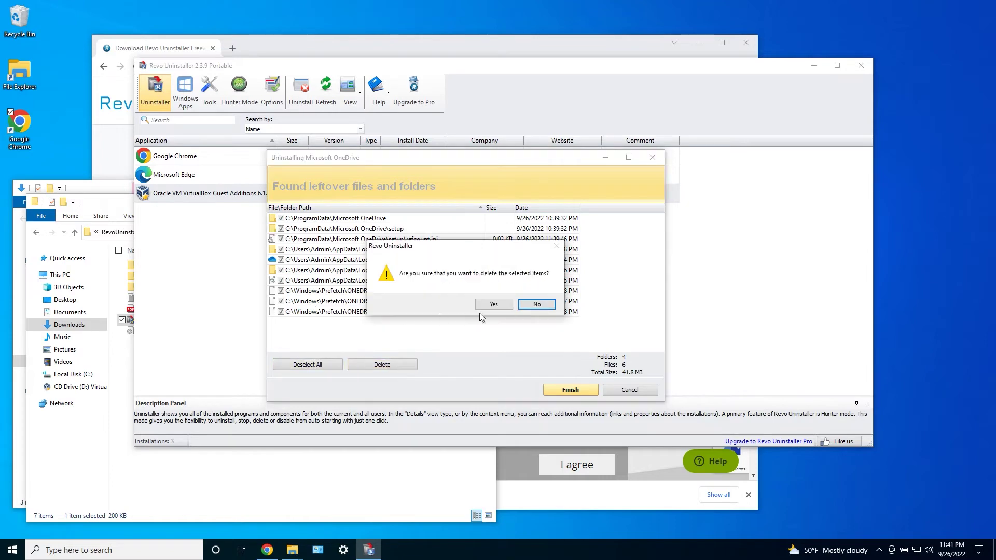
{"action": "left_click", "coordinate": [501, 305]}
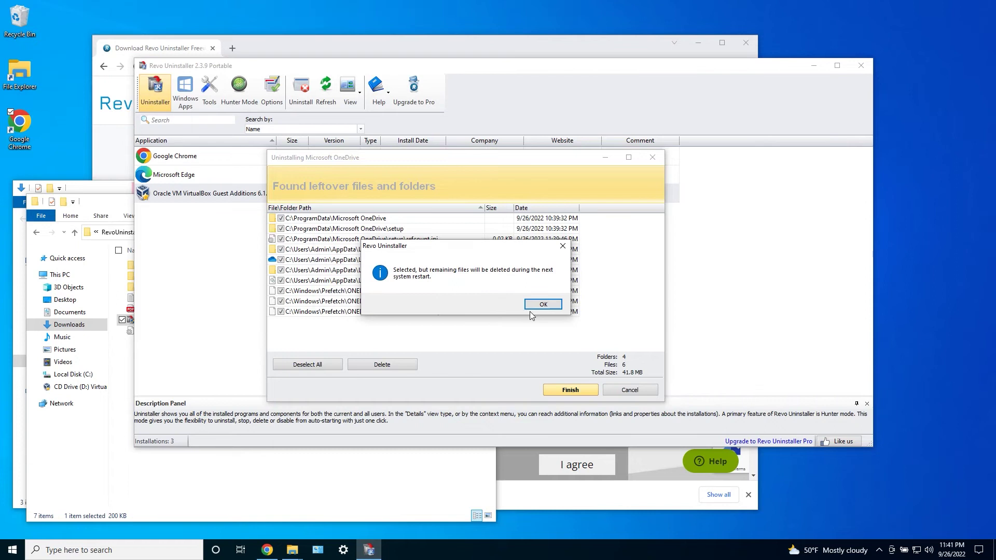
{"action": "left_click", "coordinate": [540, 303]}
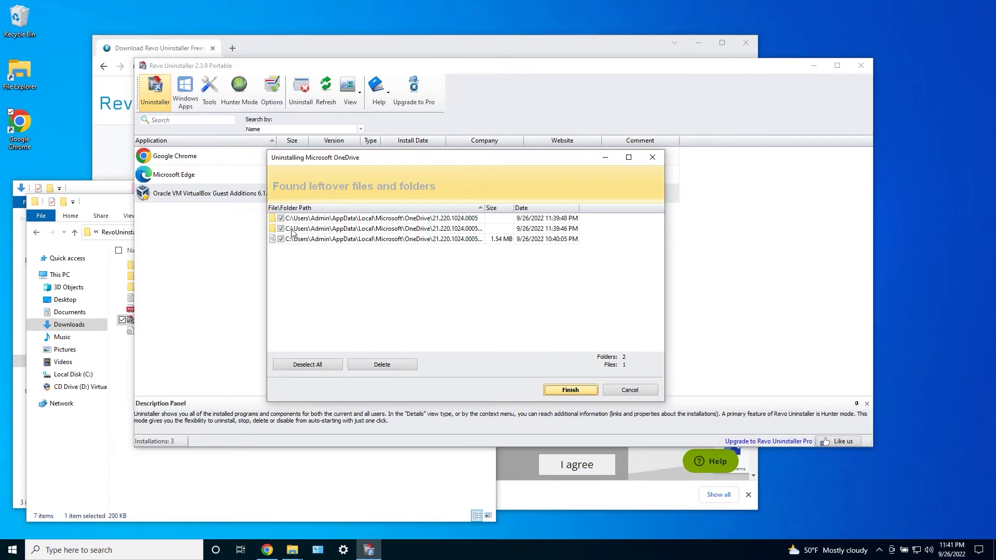
{"action": "left_click", "coordinate": [553, 392]}
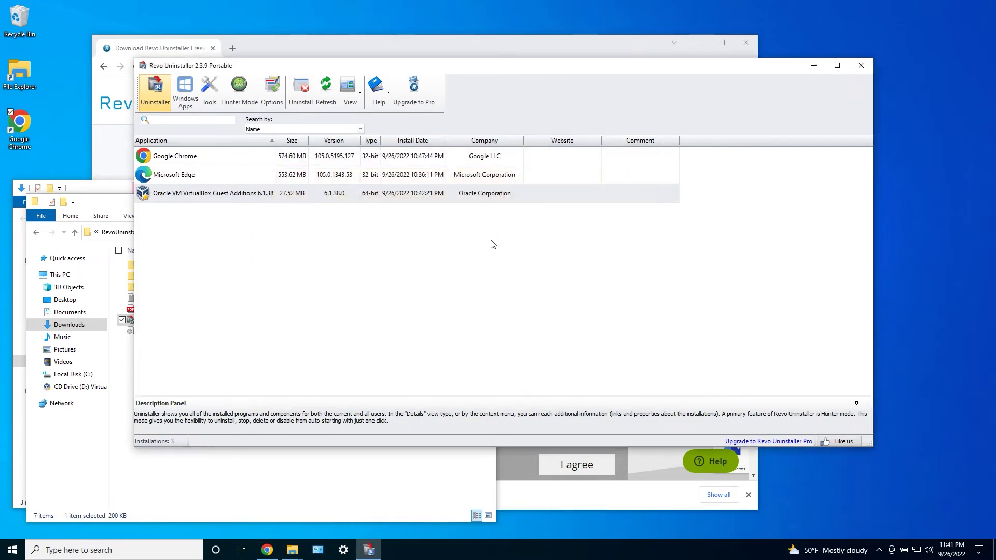
- Close Revo Uninstaller, Chrome, and both File Explorer windows
{"action": "left_click", "coordinate": [861, 65]}
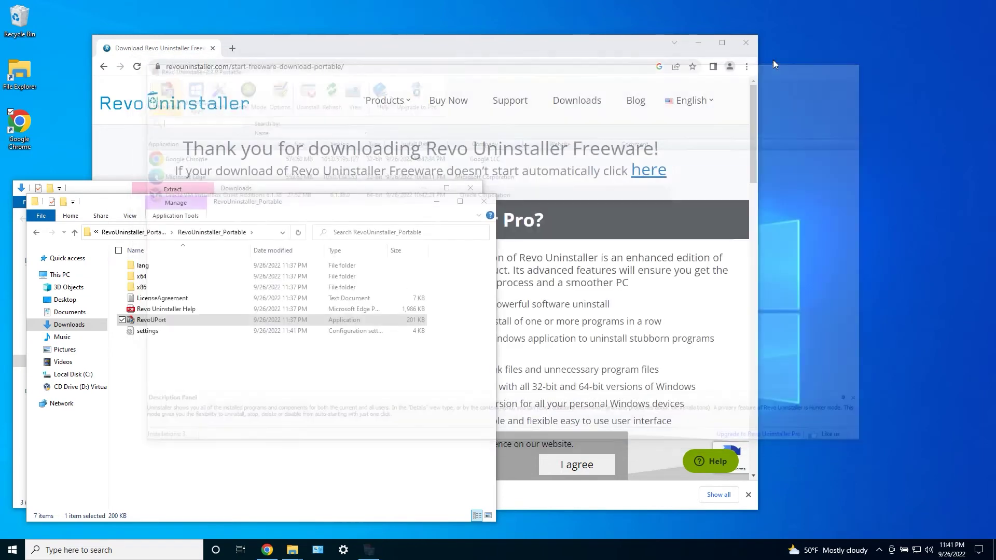
{"action": "left_click", "coordinate": [746, 43]}
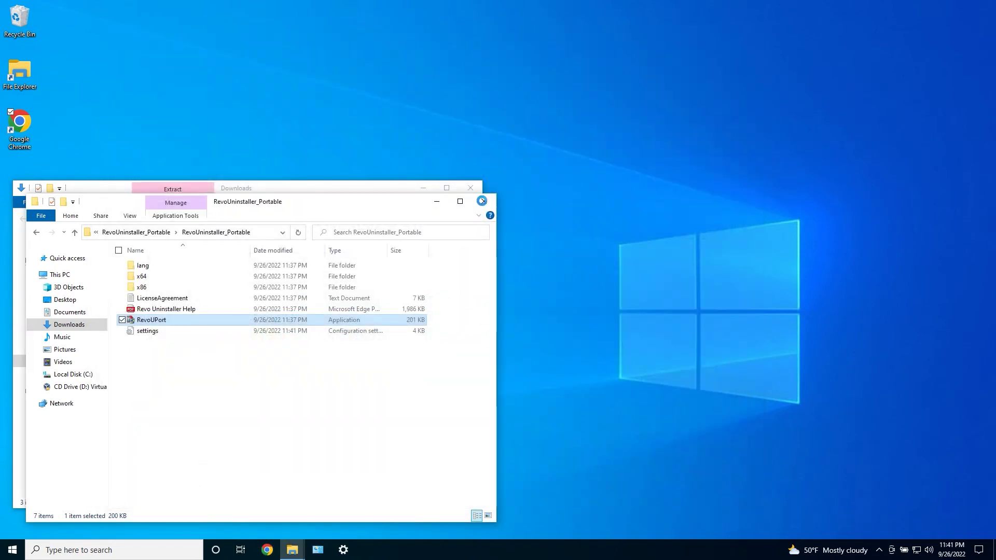
{"action": "left_click", "coordinate": [482, 201]}
{"action": "key", "text": "alt+F4"}
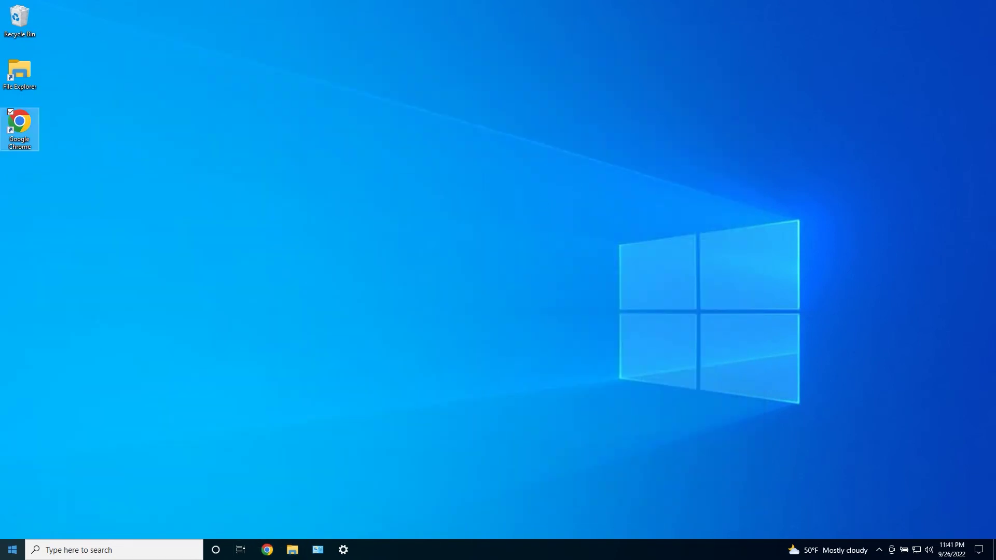
- Restart the PC from the Start menu's power options
{"action": "left_click", "coordinate": [13, 550]}
{"action": "left_click", "coordinate": [13, 528]}
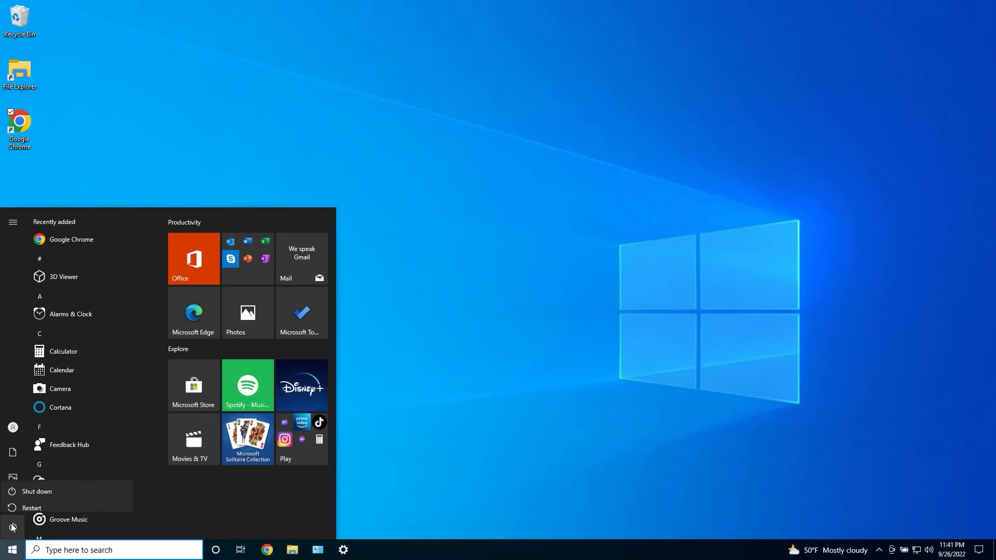
{"action": "left_click", "coordinate": [64, 501]}
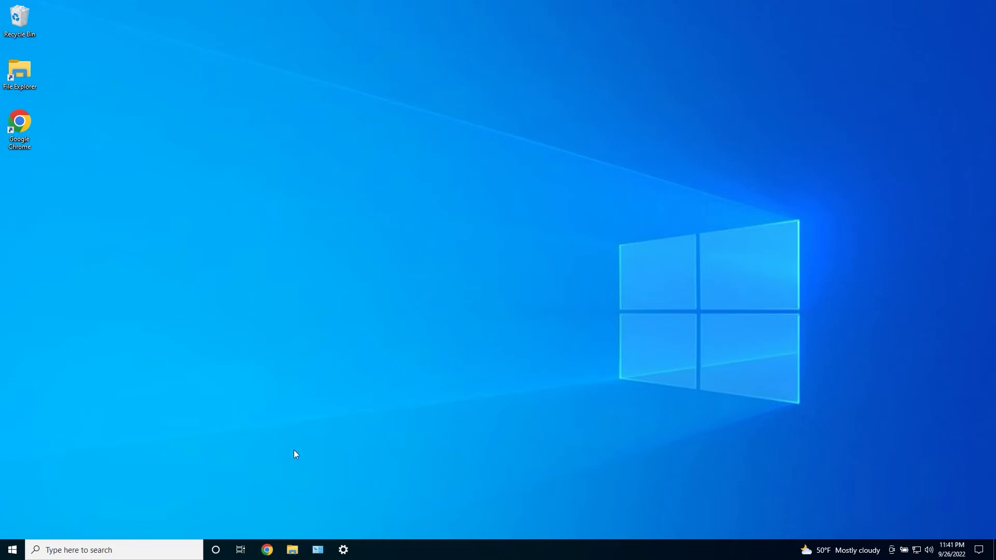
{"action": "left_click", "coordinate": [298, 551]}
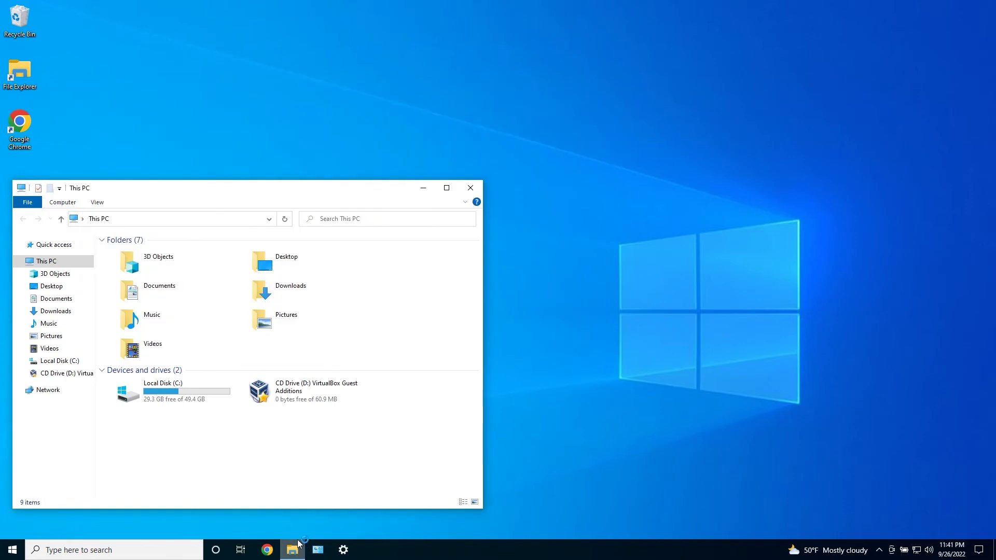
{"action": "left_click_drag", "start_coordinate": [205, 189], "coordinate": [511, 147]}
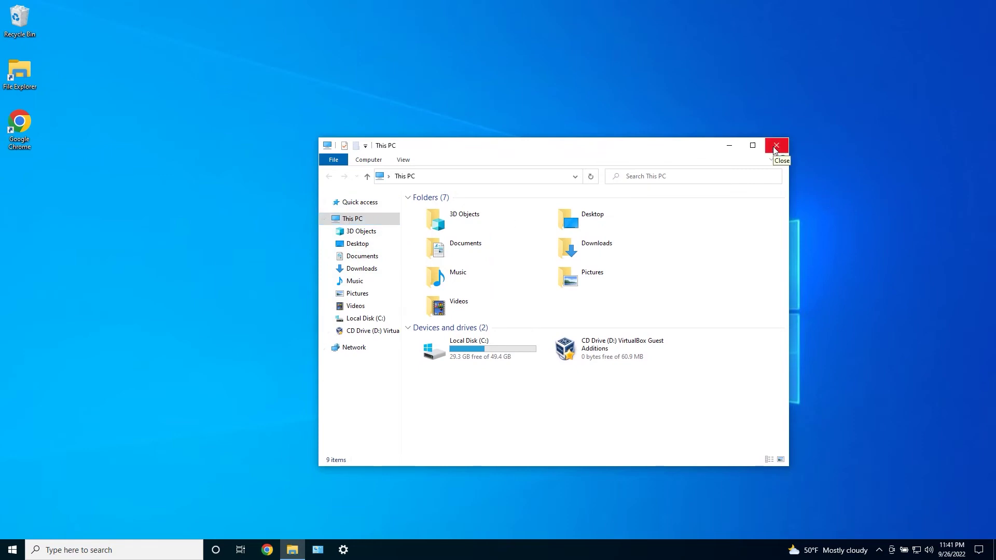
{"action": "left_click", "coordinate": [775, 147]}
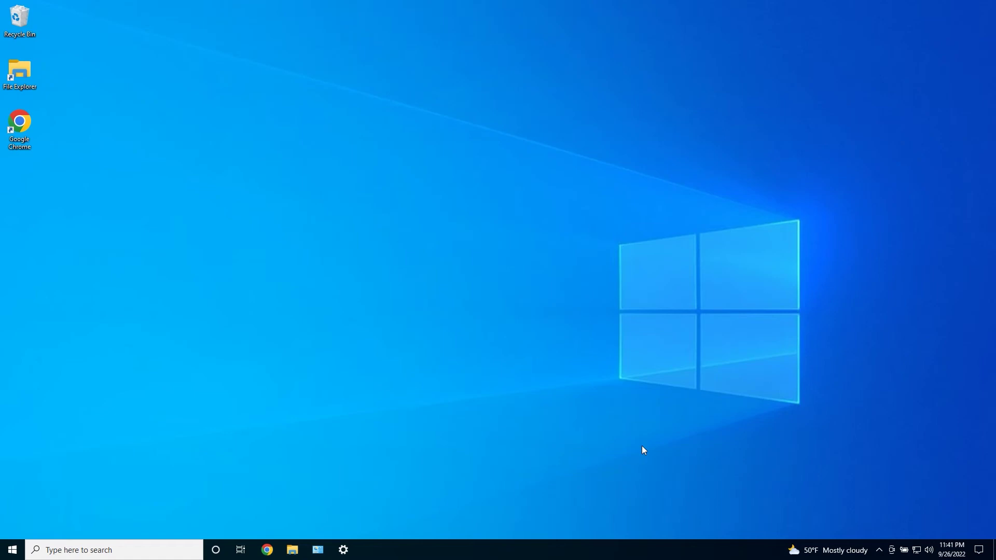
{"action": "left_click", "coordinate": [878, 549]}
{"action": "left_click", "coordinate": [12, 549]}
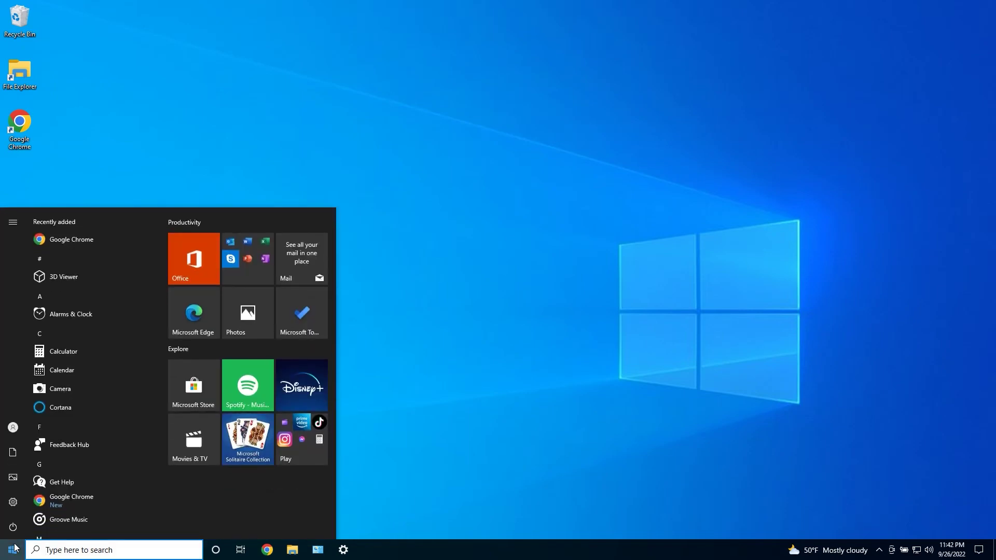
{"action": "type", "text": "oned"}
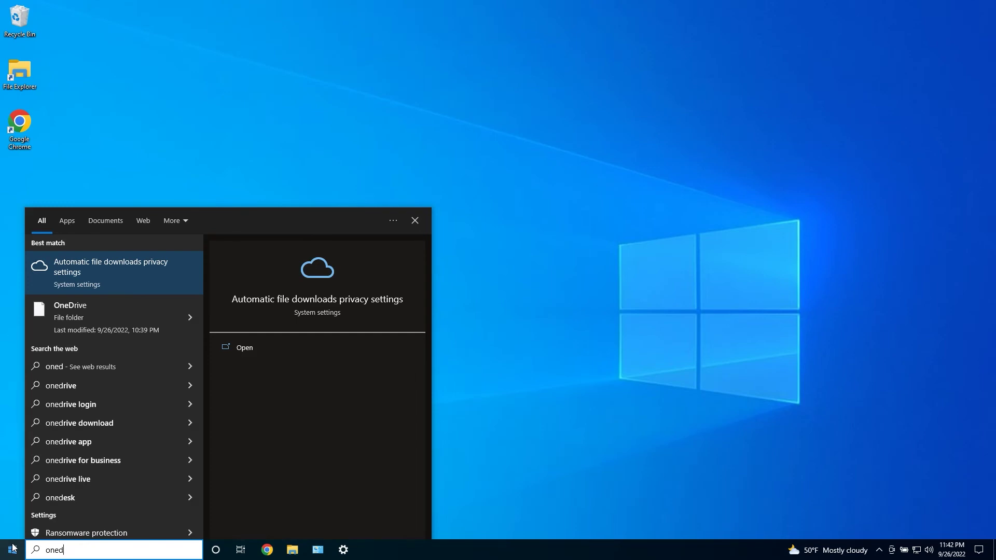
{"action": "left_click_drag", "start_coordinate": [54, 318], "coordinate": [38, 309]}
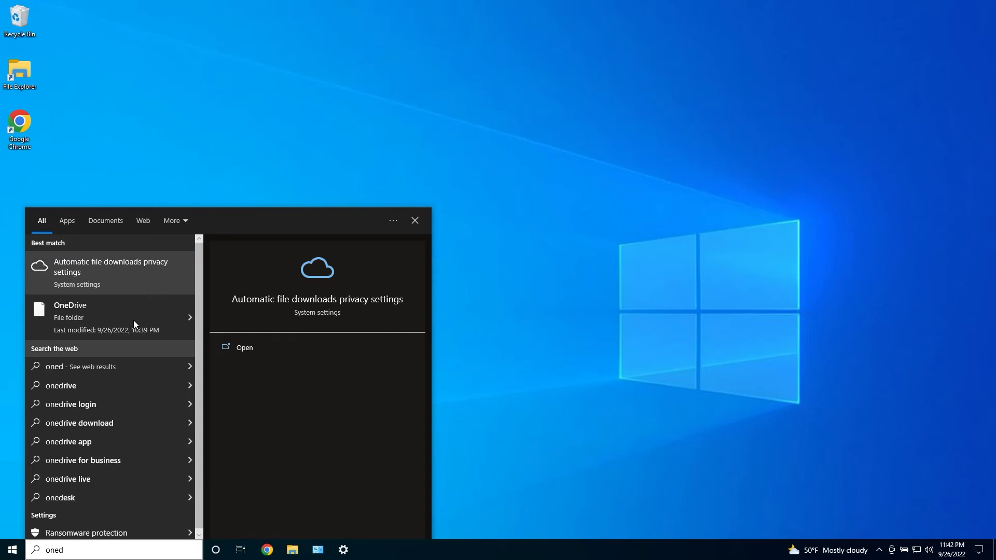
{"action": "right_click", "coordinate": [146, 310]}
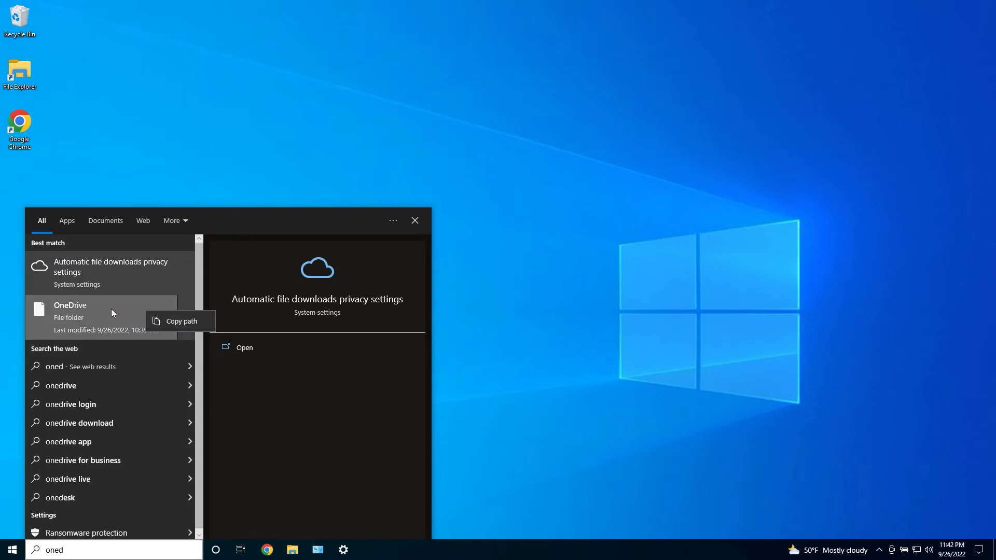
{"action": "left_click", "coordinate": [106, 320]}
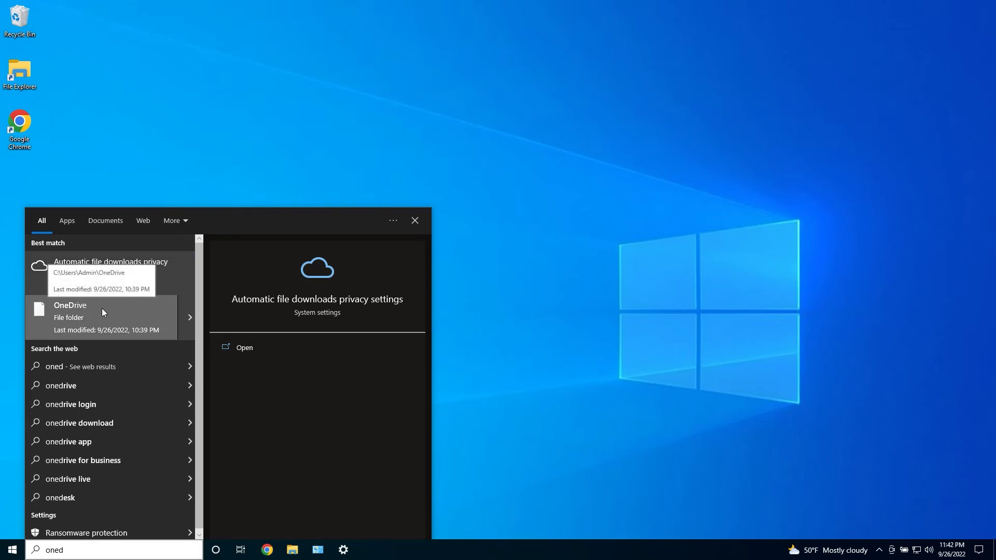
{"action": "right_click", "coordinate": [46, 308]}
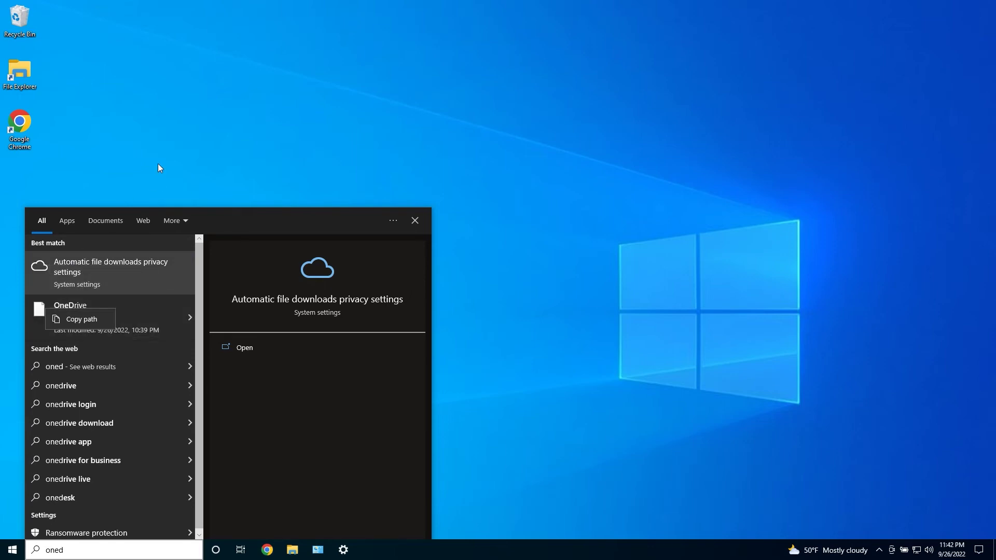
{"action": "left_click", "coordinate": [343, 549]}
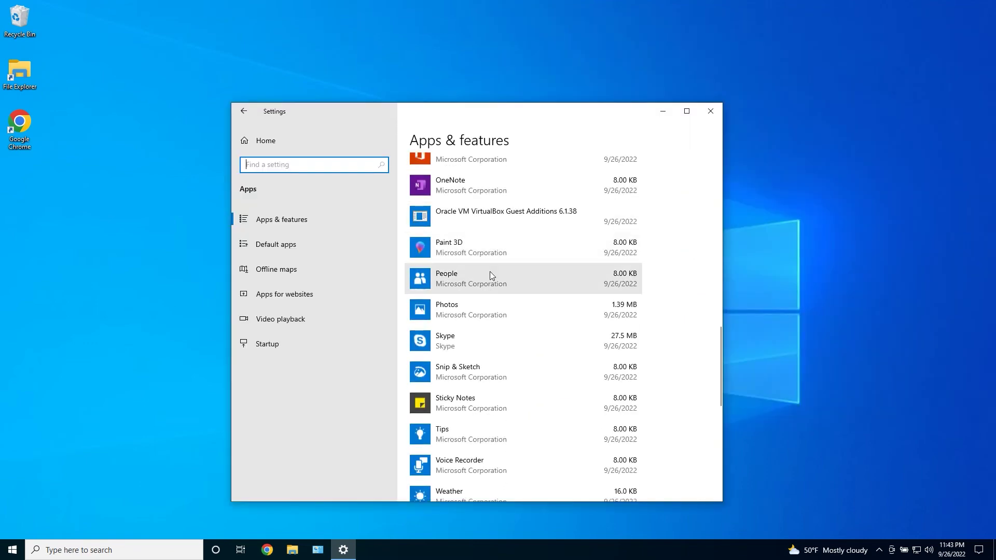
- Filter Apps & features by 'one', showing only OneNote and Your Phone
{"action": "scroll", "coordinate": [490, 272], "scroll_direction": "up", "scroll_amount": 15}
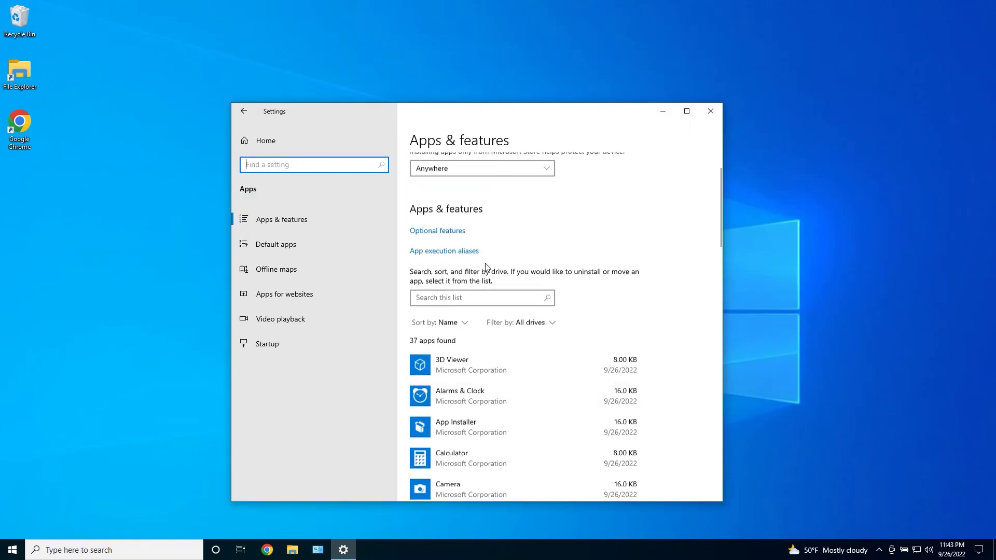
{"action": "left_click", "coordinate": [472, 336]}
{"action": "type", "text": "one"}
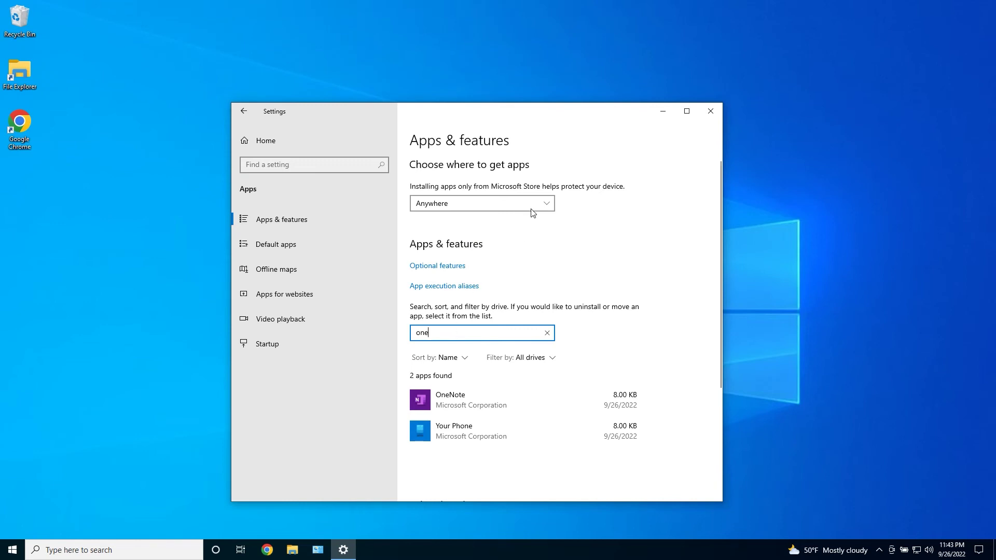
{"action": "left_click", "coordinate": [533, 195]}
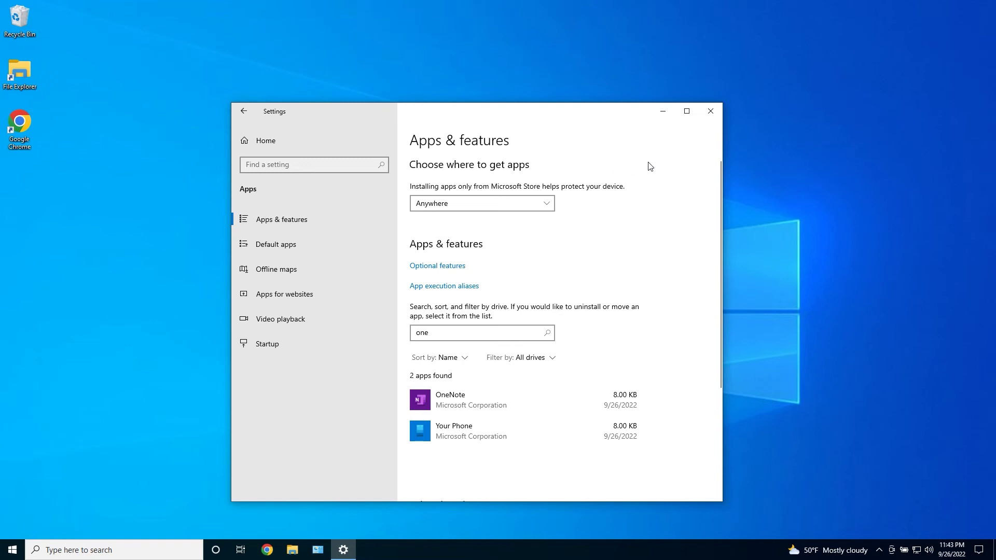
{"action": "left_click", "coordinate": [716, 110]}
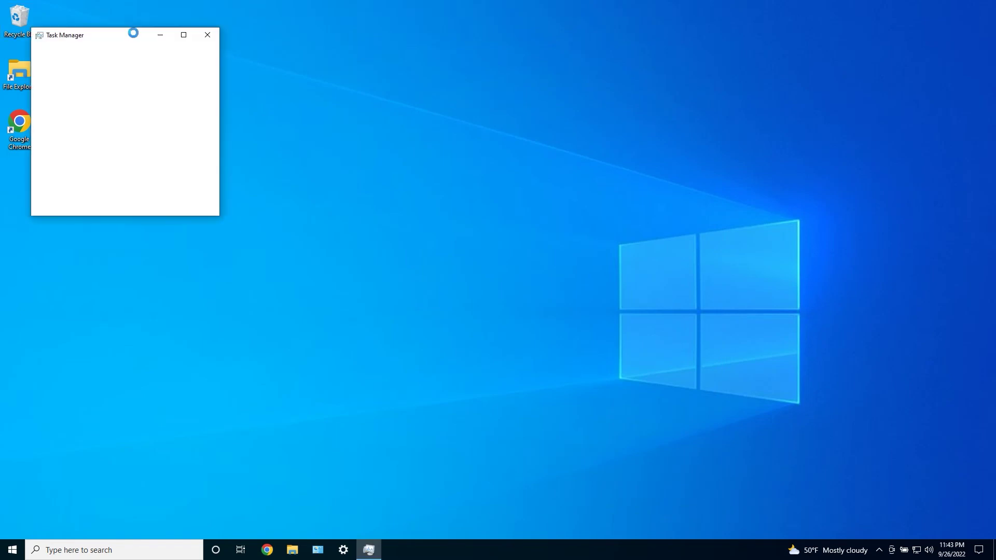
{"action": "left_click_drag", "start_coordinate": [116, 40], "coordinate": [427, 106]}
{"action": "left_click", "coordinate": [381, 273]}
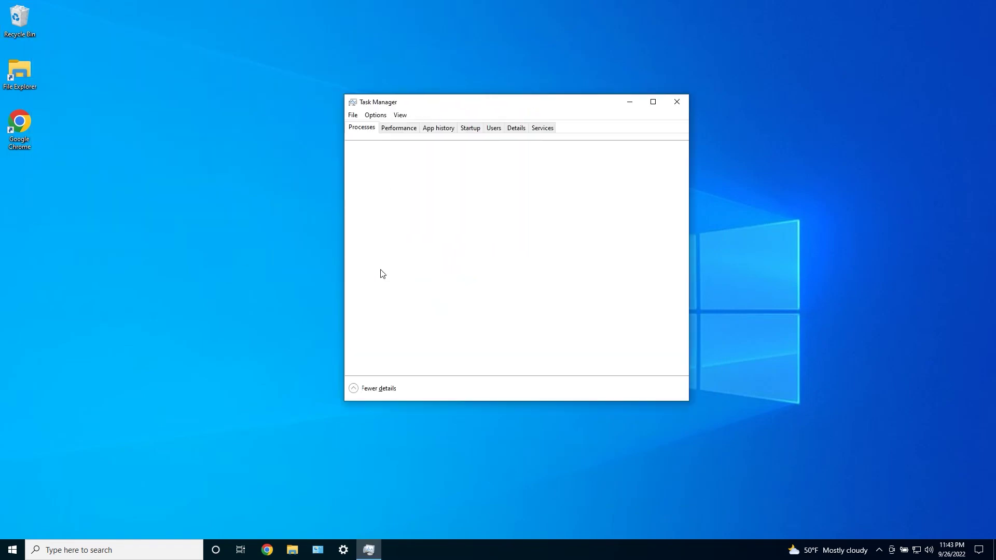
{"action": "left_click", "coordinate": [475, 129]}
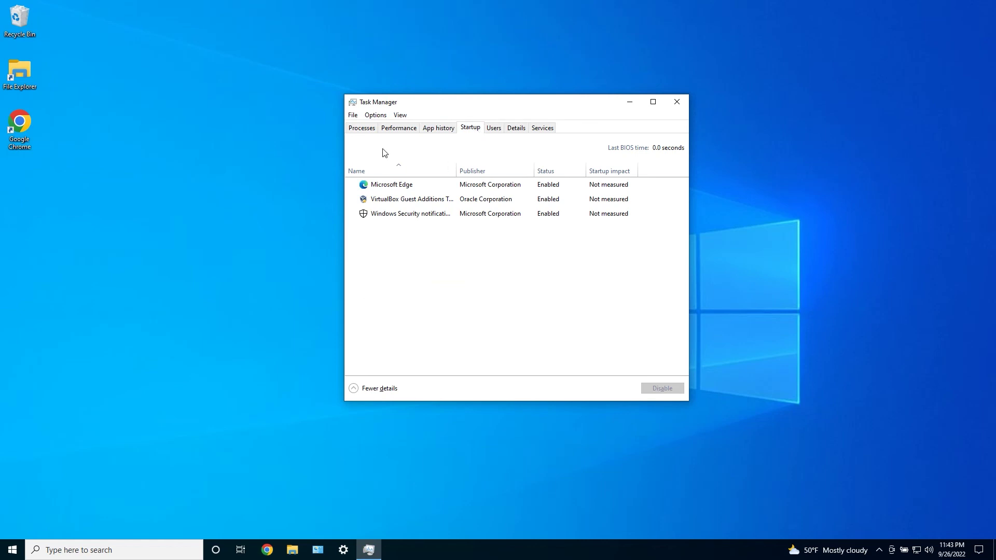
{"action": "left_click", "coordinate": [680, 106]}
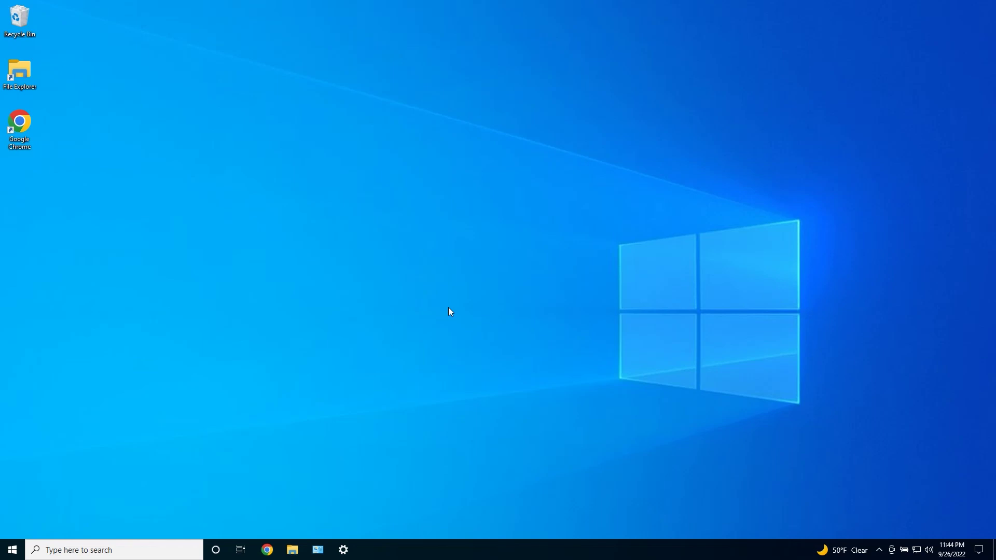
{"action": "key", "text": "super"}
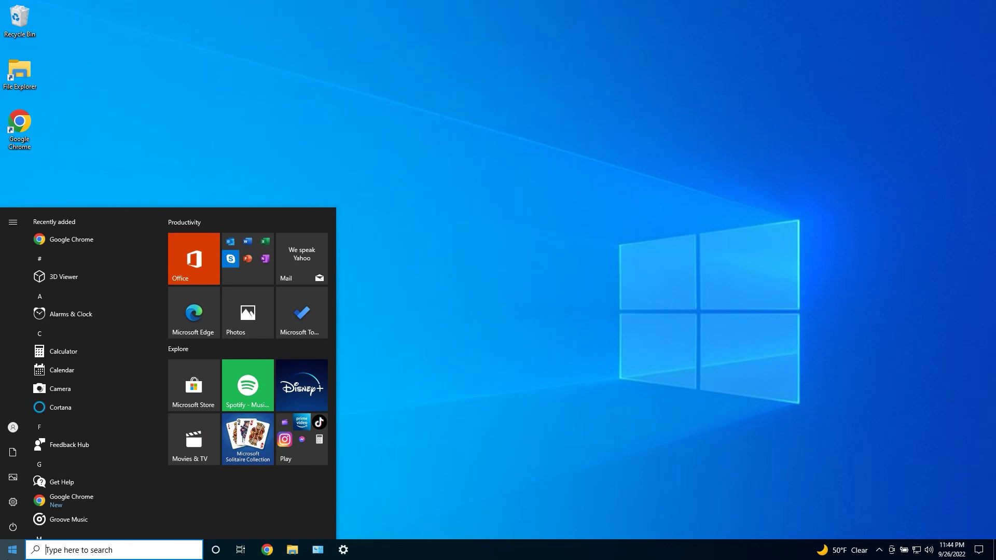
{"action": "type", "text": "store"}
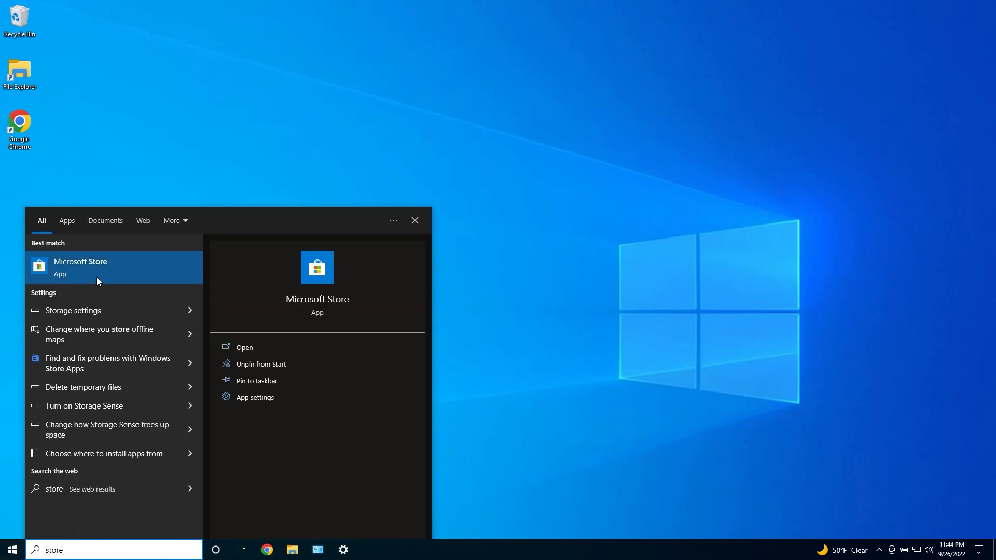
{"action": "left_click", "coordinate": [96, 276]}
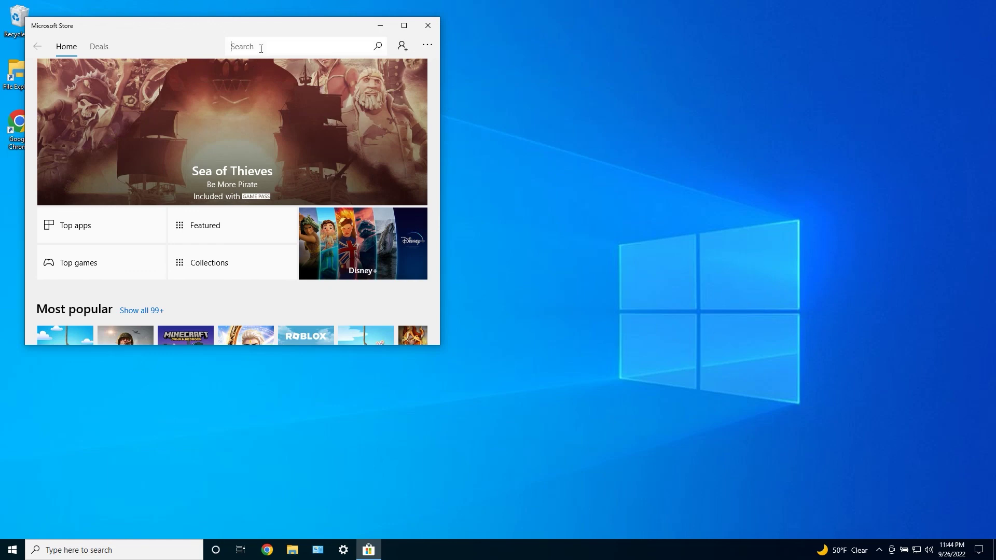
{"action": "type", "text": "onedri"}
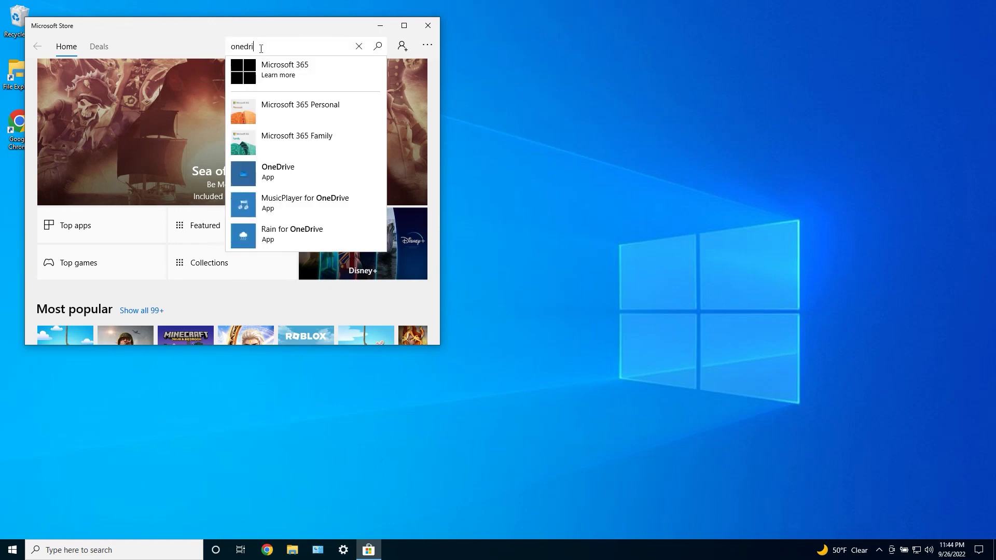
{"action": "key", "text": "Return"}
{"action": "key", "text": "super+Up"}
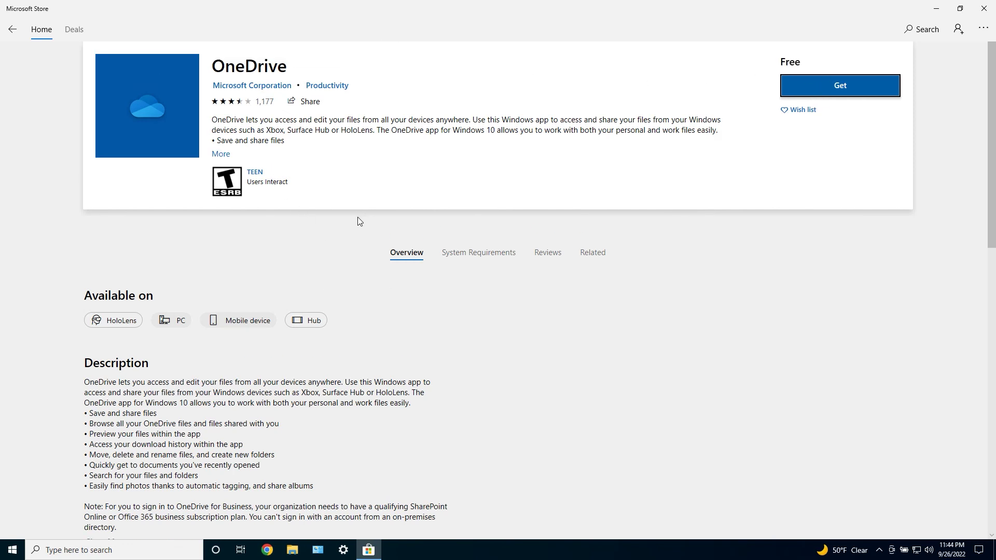
{"action": "left_click", "coordinate": [496, 253]}
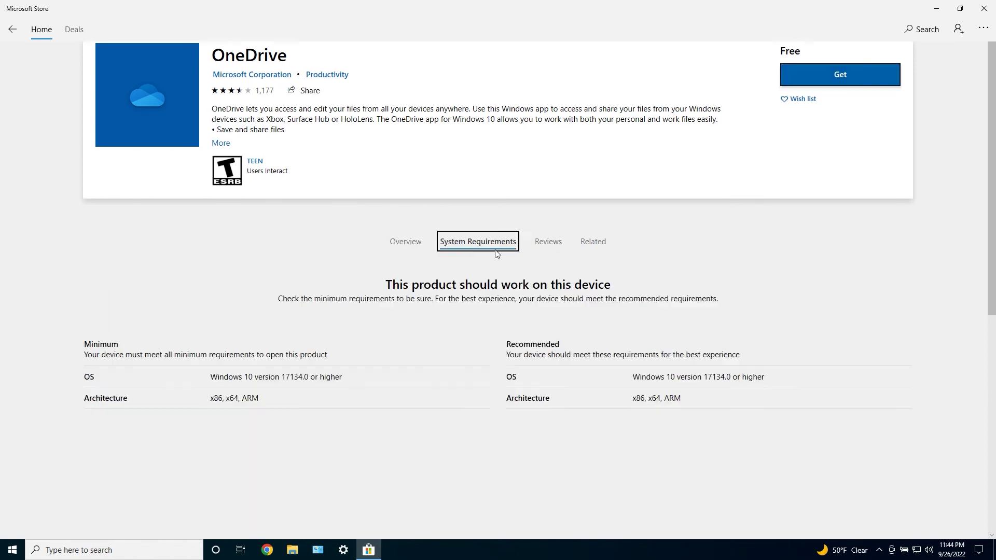
{"action": "scroll", "coordinate": [362, 275], "scroll_direction": "down", "scroll_amount": 5}
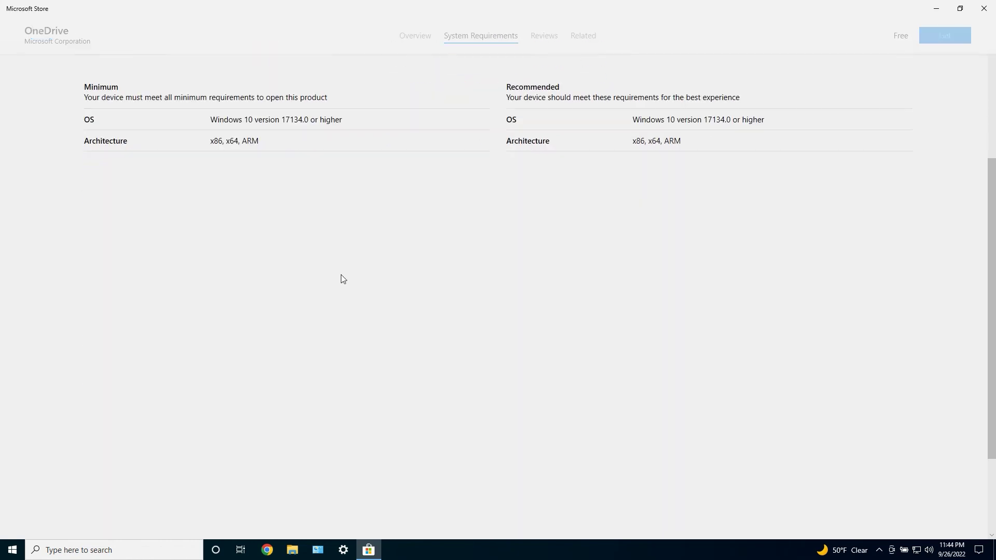
{"action": "left_click", "coordinate": [434, 35]}
{"action": "left_click", "coordinate": [983, 8]}
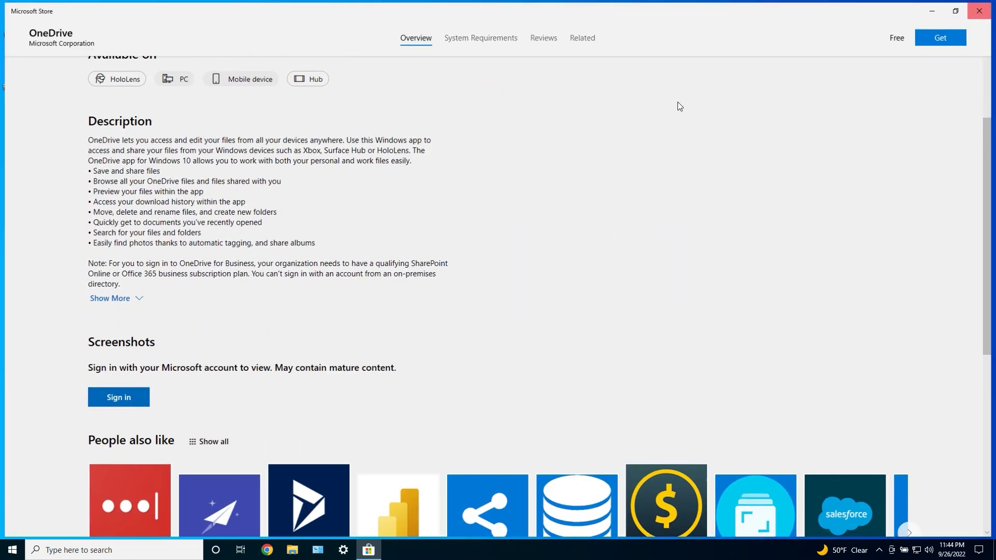